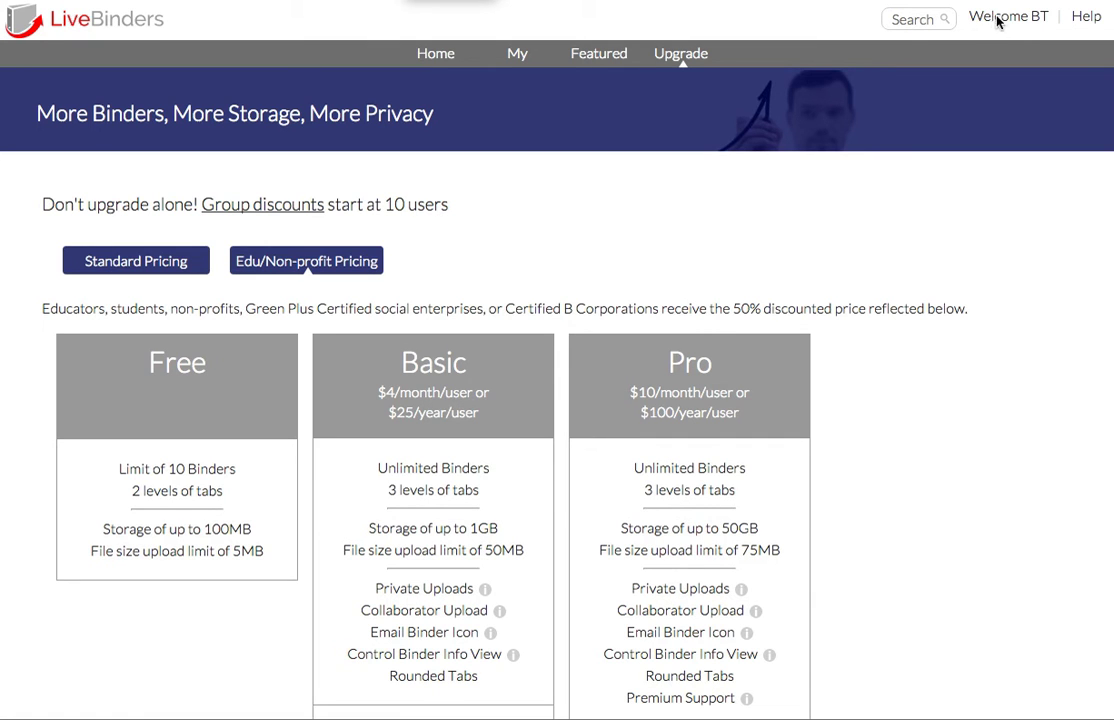
Upload the six files from add_to_binder.jpg through bookmark_mickie_free.pdf in the tmp folder to the account's uploaded files
{"action": "mouse_move", "coordinate": [1008, 20]}
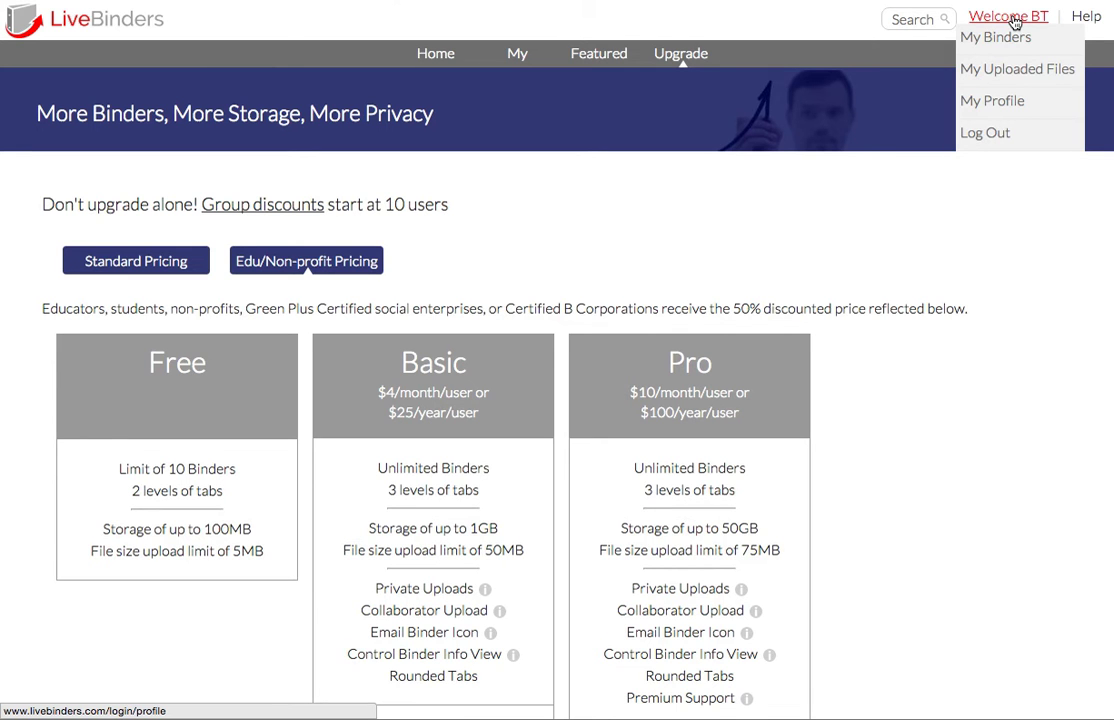
{"action": "left_click", "coordinate": [1019, 72]}
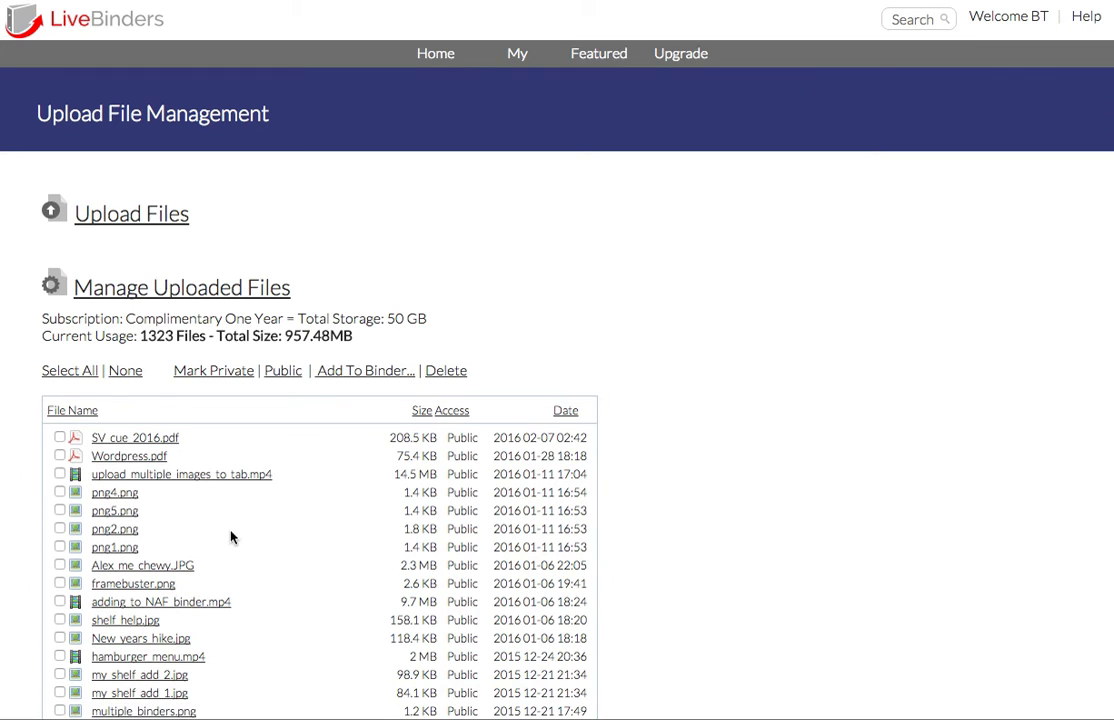
{"action": "left_click", "coordinate": [170, 220]}
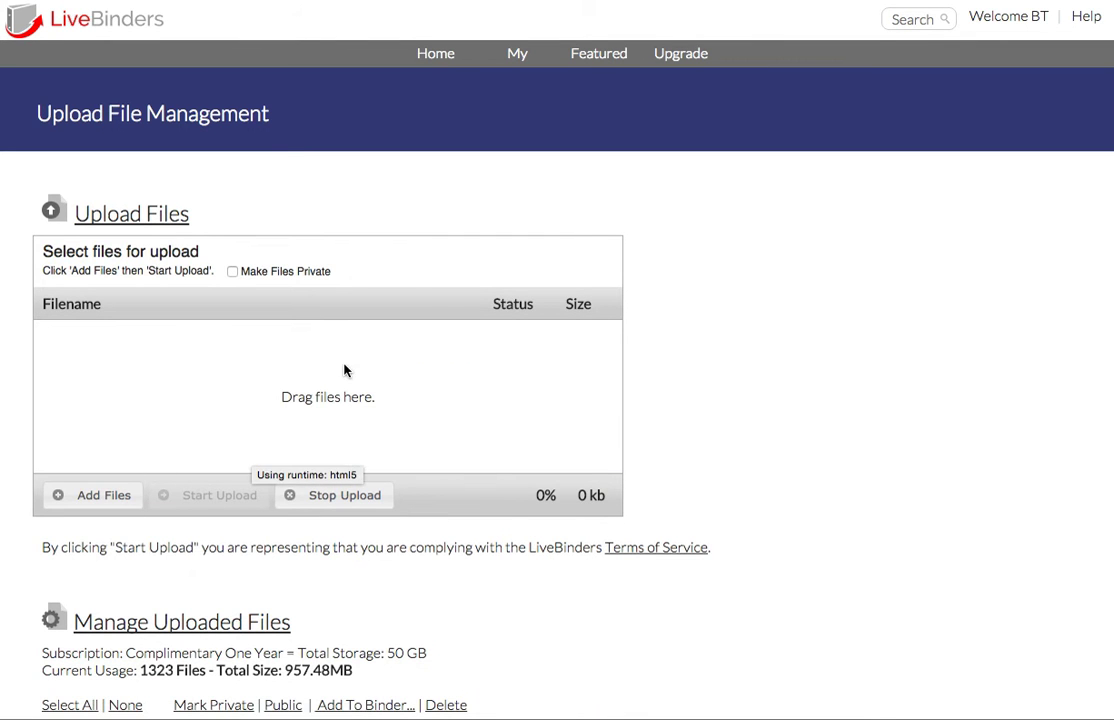
{"action": "left_click", "coordinate": [104, 495]}
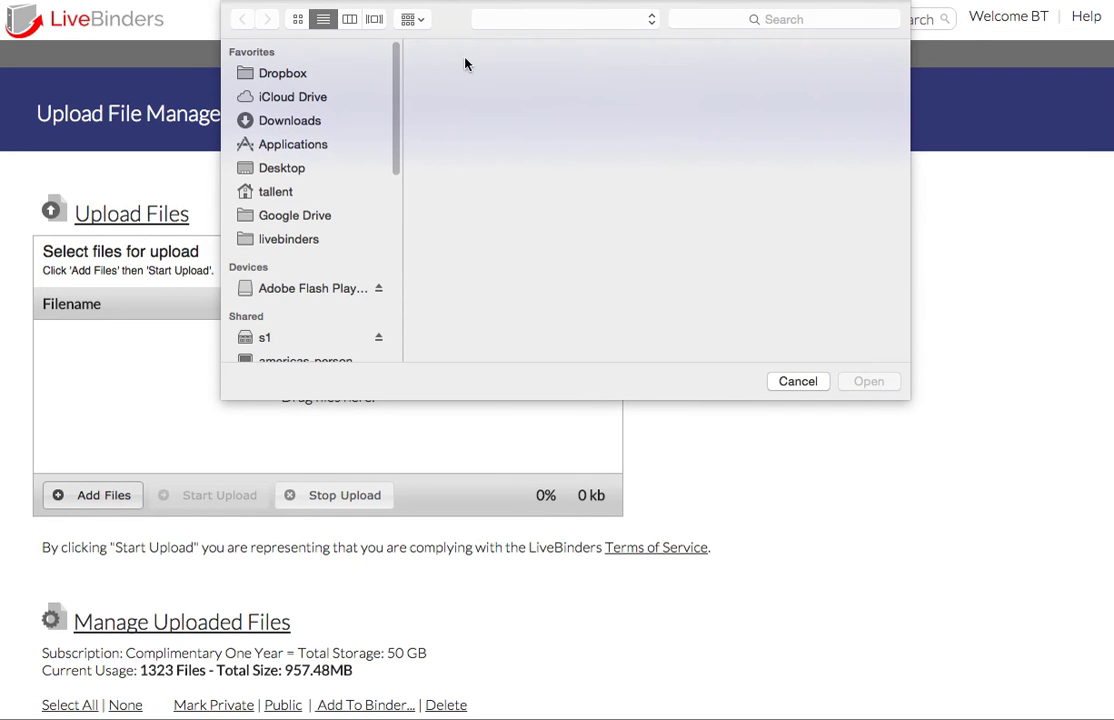
{"action": "left_click", "coordinate": [466, 73]}
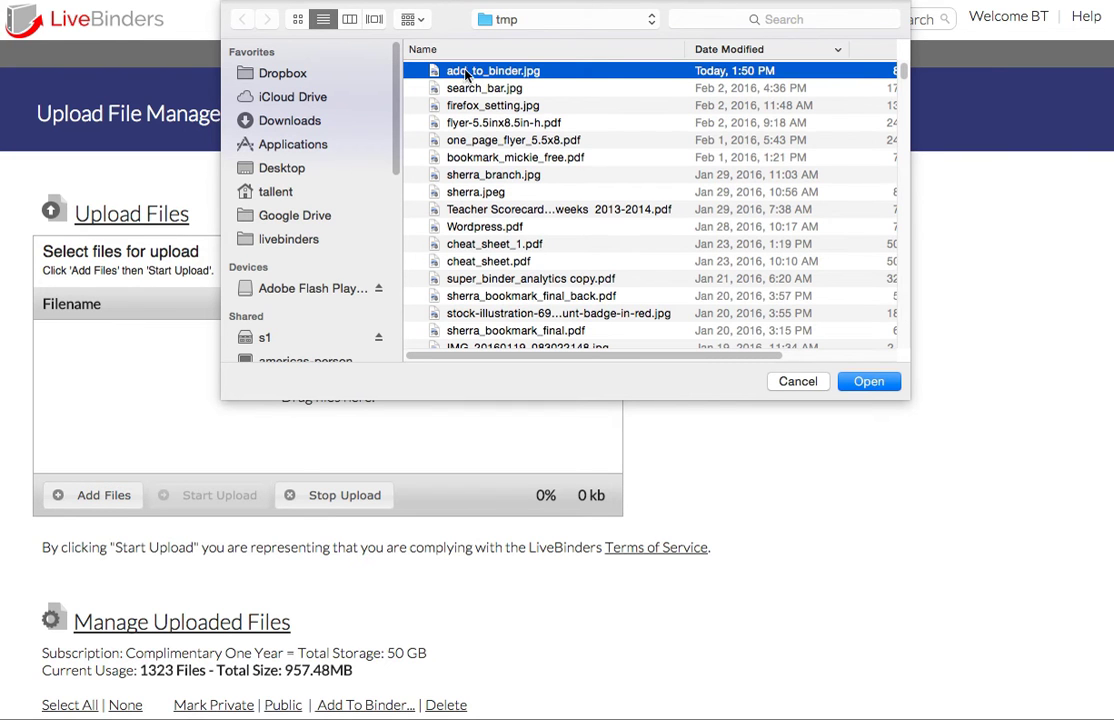
{"action": "left_click", "coordinate": [483, 160], "text": "shift"}
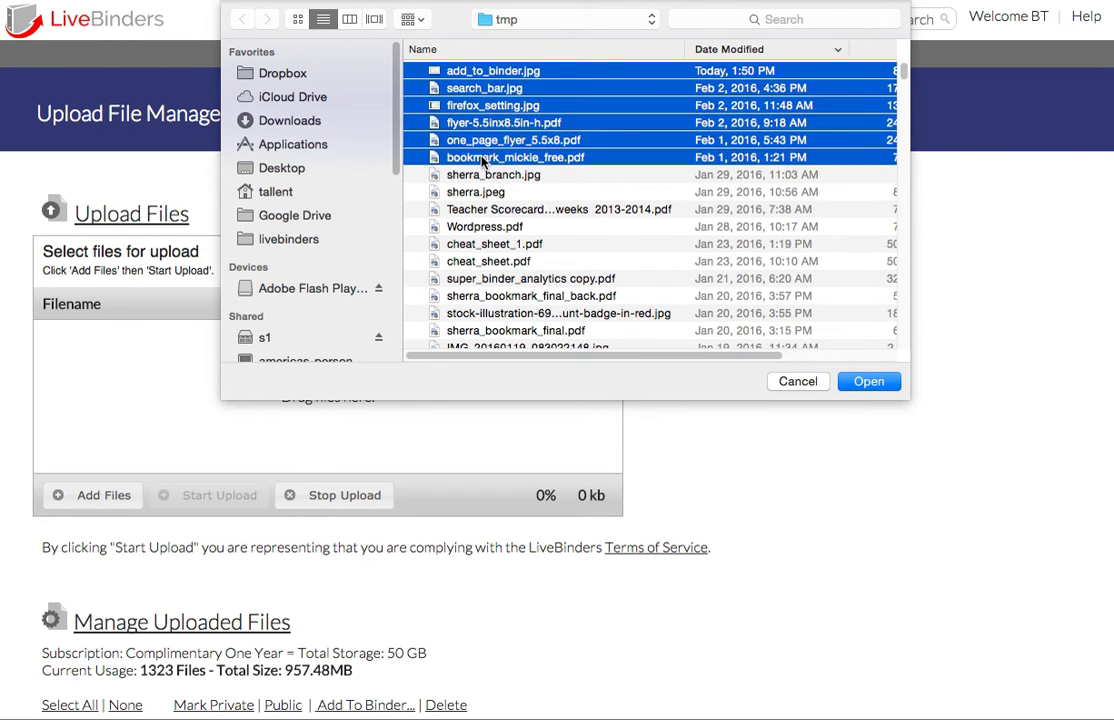
{"action": "left_click", "coordinate": [870, 382]}
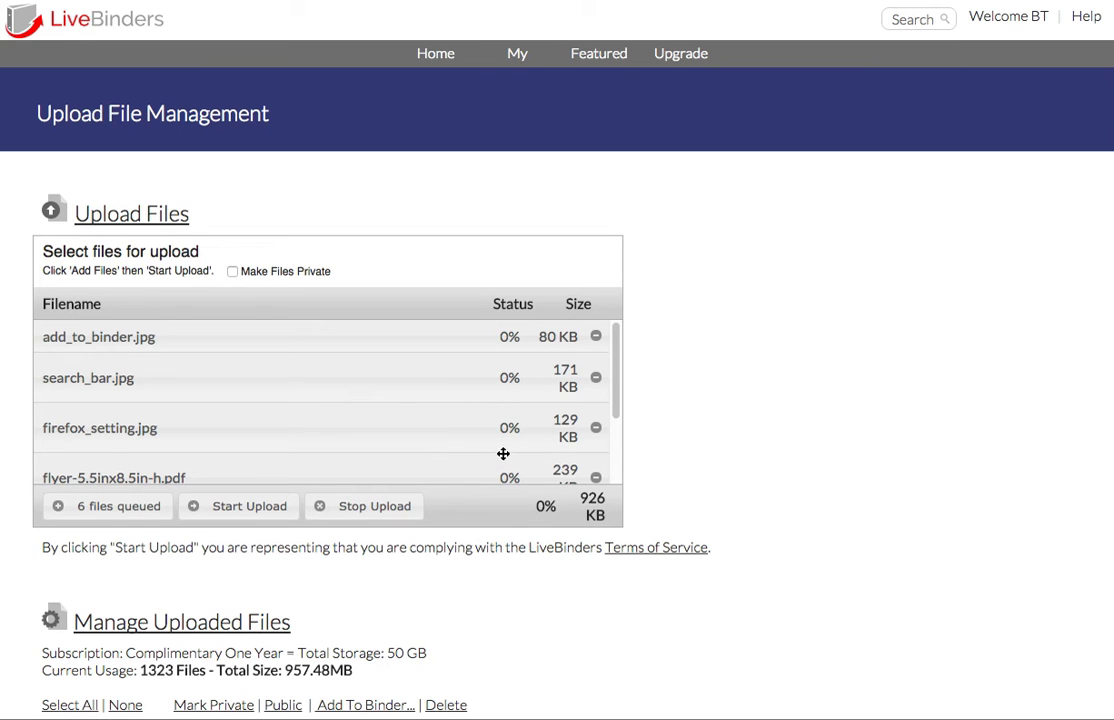
{"action": "left_click", "coordinate": [255, 511]}
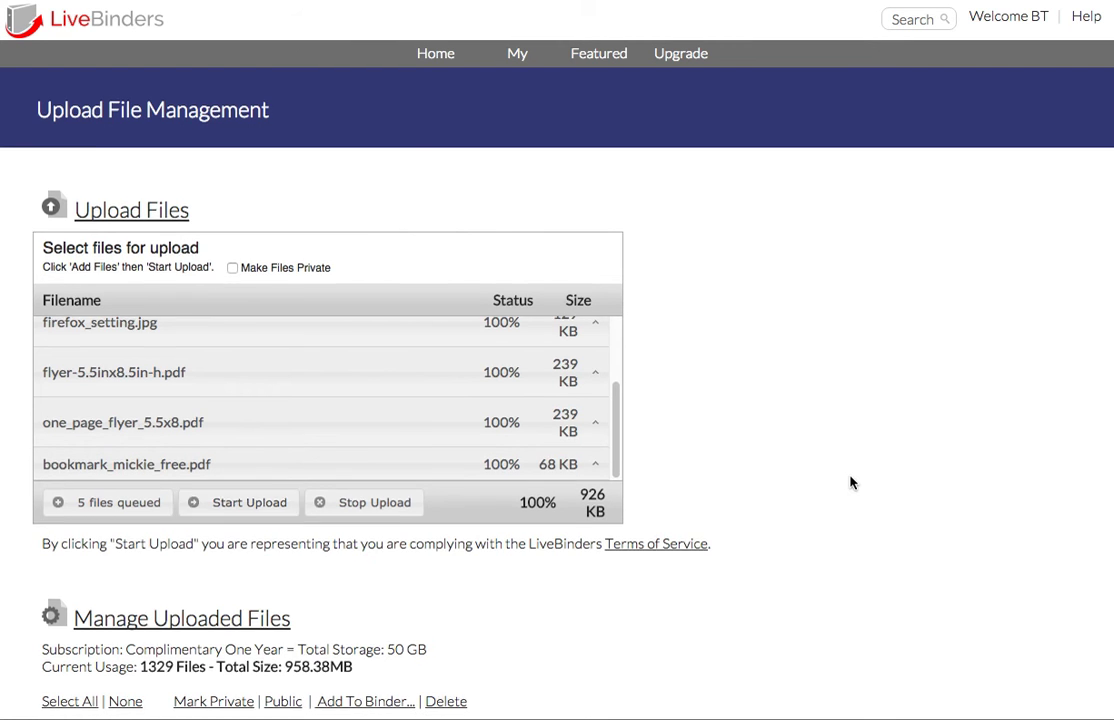
Add the six newly uploaded files to the existing File Upload Demo binder, placing each link as a main tab
{"action": "scroll", "coordinate": [851, 483], "scroll_direction": "down", "scroll_amount": 6}
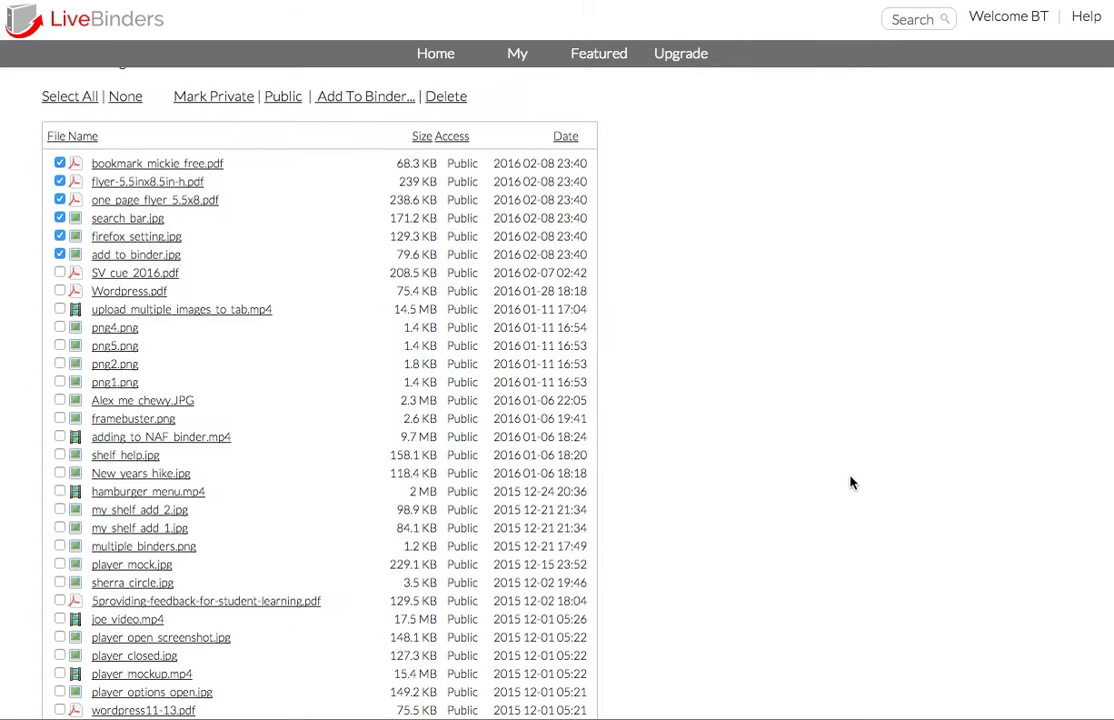
{"action": "left_click", "coordinate": [352, 101]}
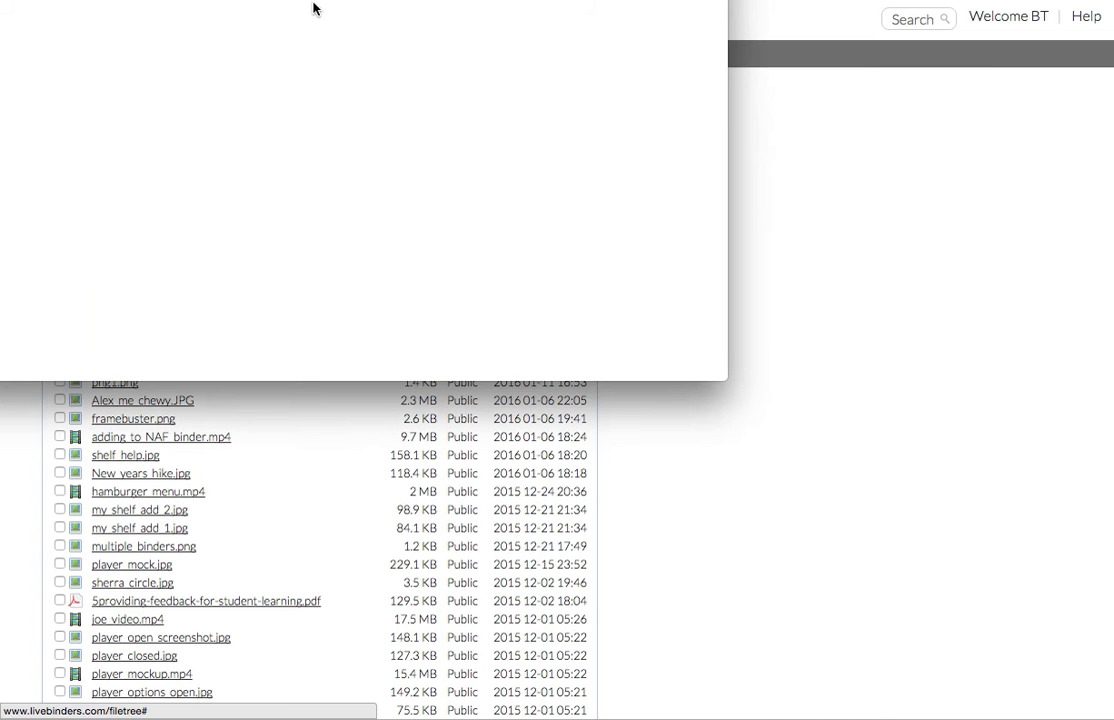
{"action": "left_click_drag", "start_coordinate": [284, 2], "coordinate": [469, 68]}
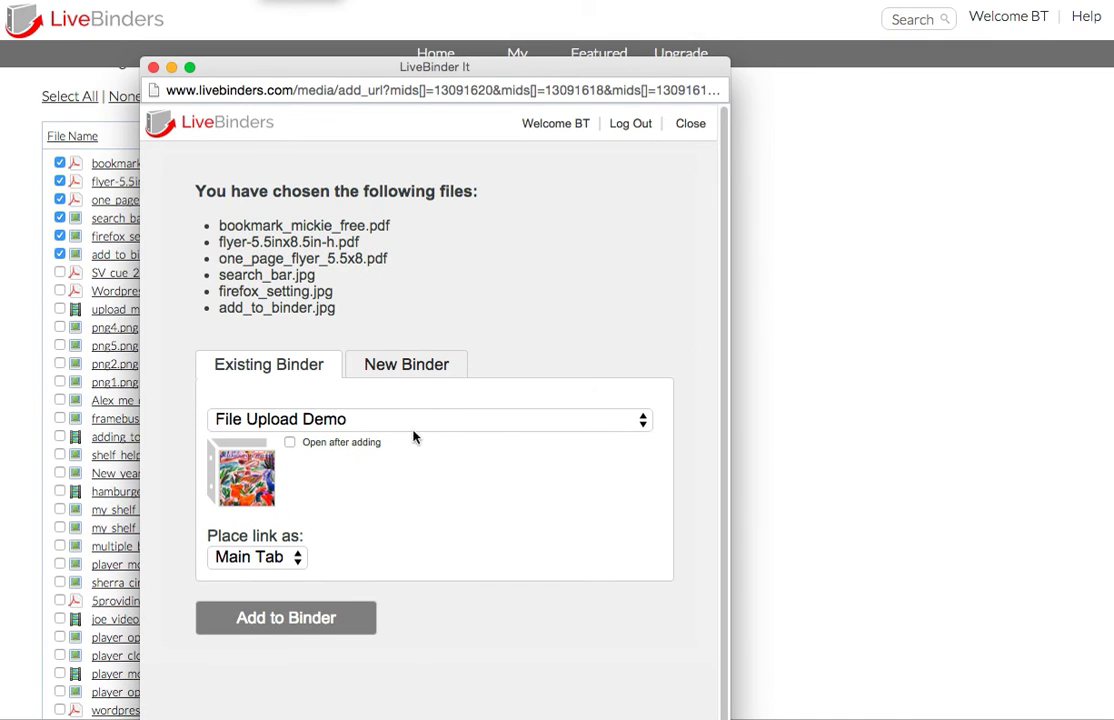
{"action": "left_click", "coordinate": [643, 424]}
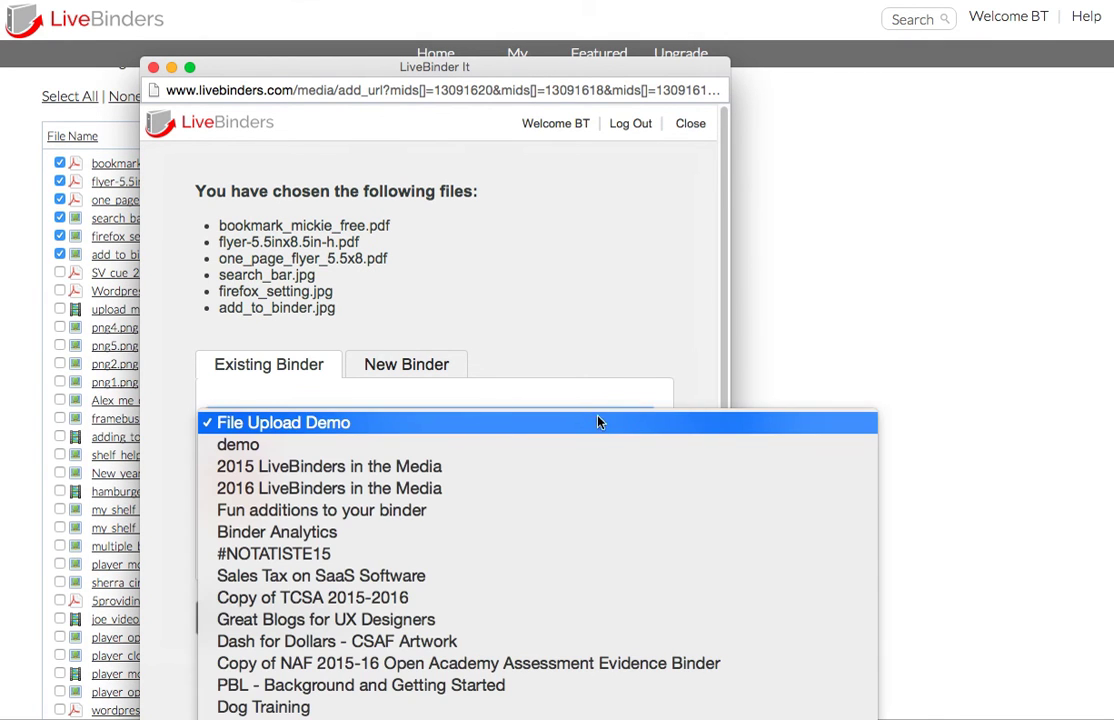
{"action": "left_click", "coordinate": [600, 424]}
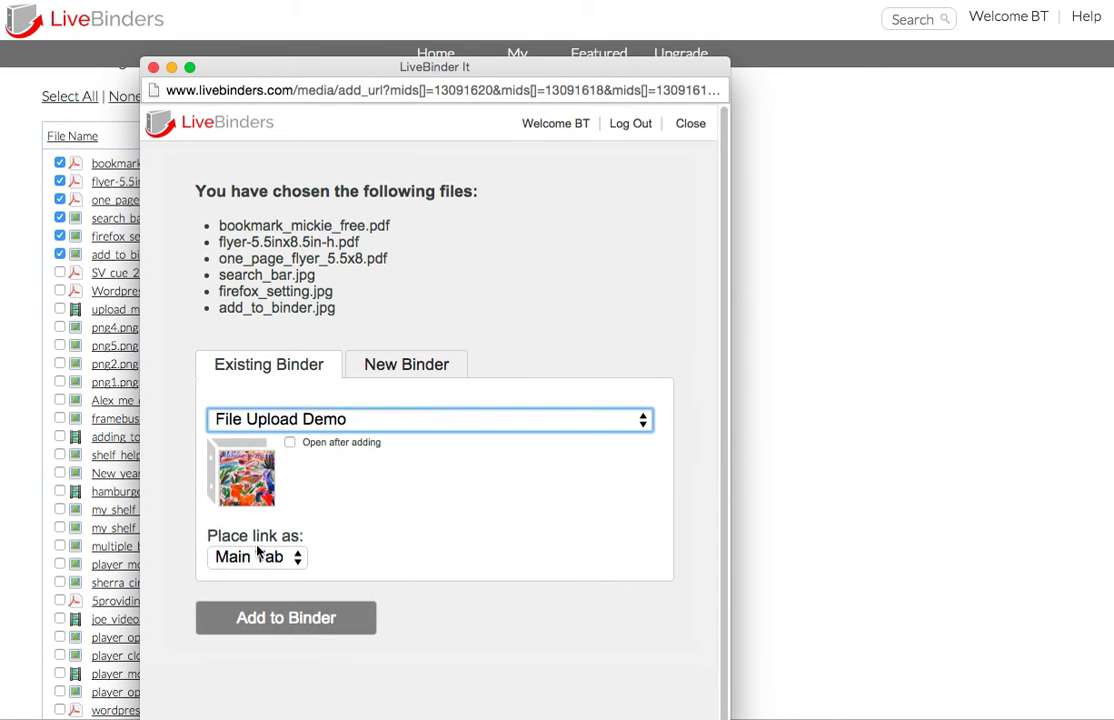
{"action": "left_click", "coordinate": [296, 620]}
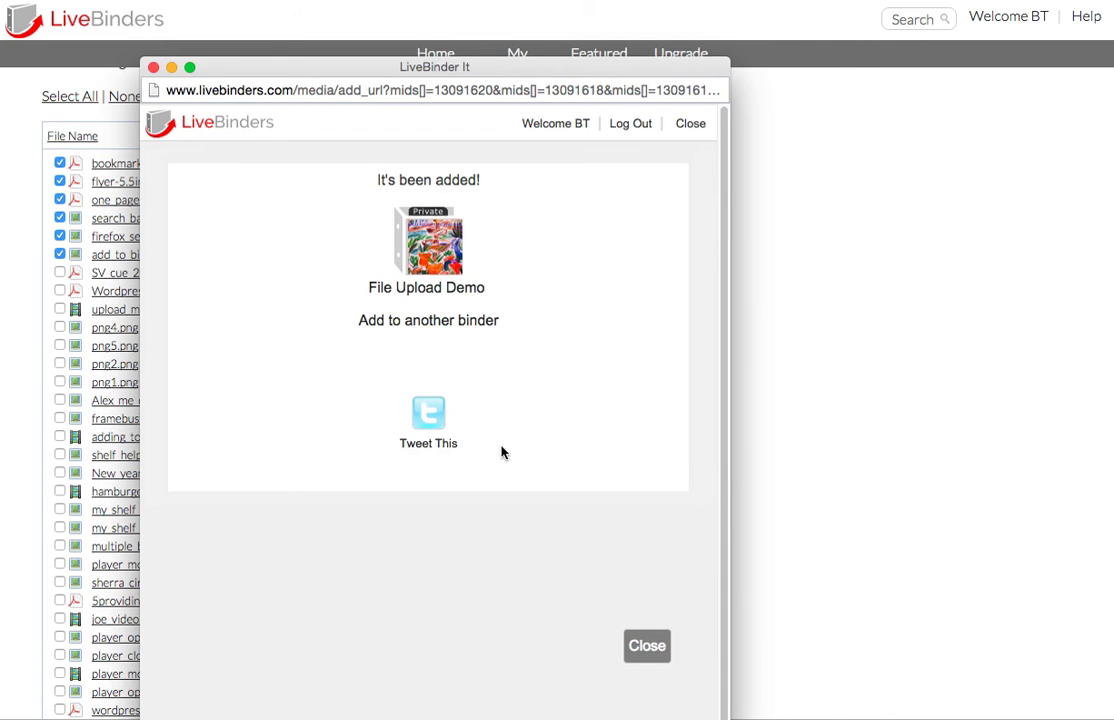
{"action": "left_click", "coordinate": [647, 646]}
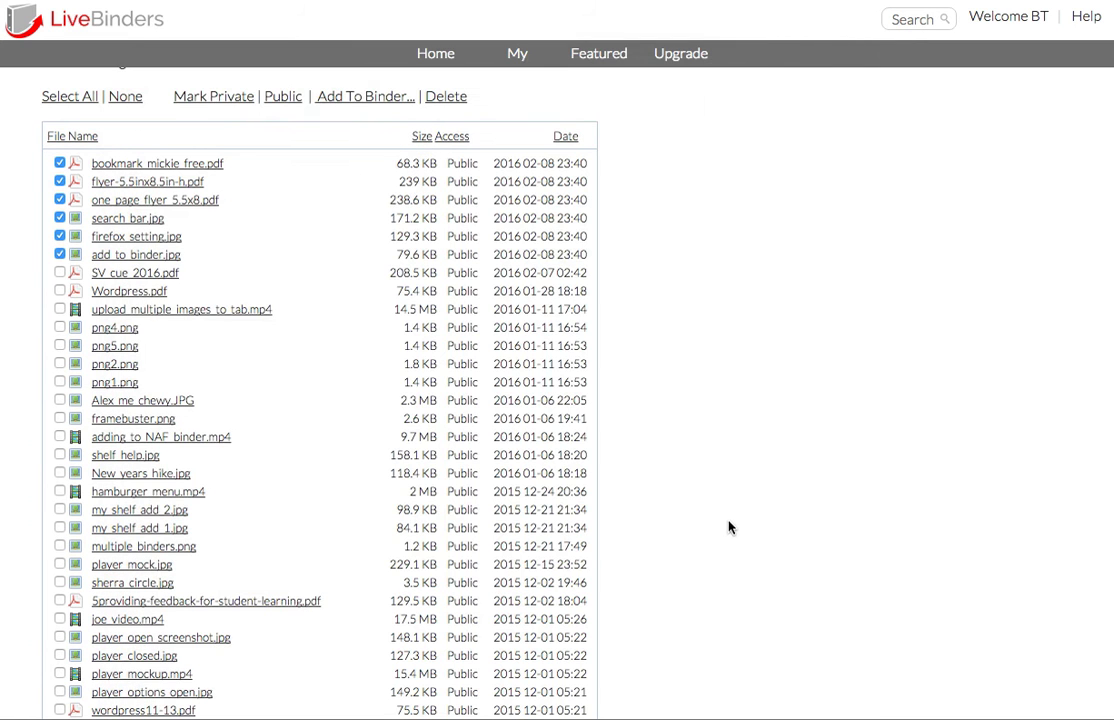
Open the File Upload Demo binder for editing from My Binders and display its search_bar.jpg tab
{"action": "left_click", "coordinate": [518, 58]}
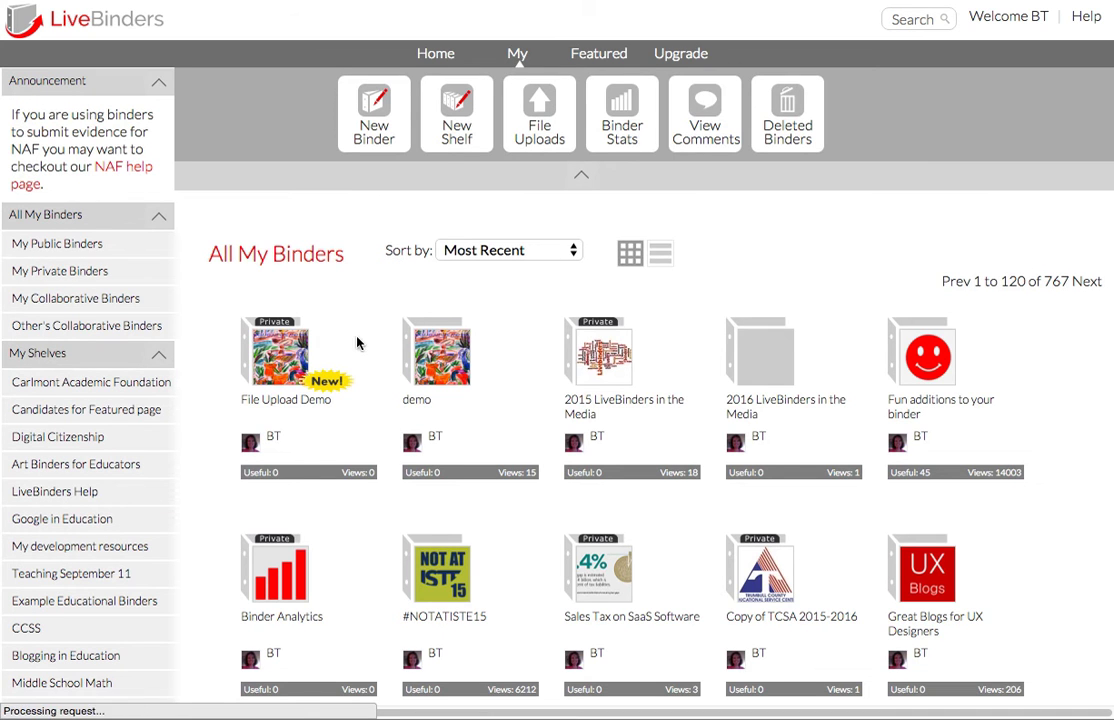
{"action": "mouse_move", "coordinate": [243, 335]}
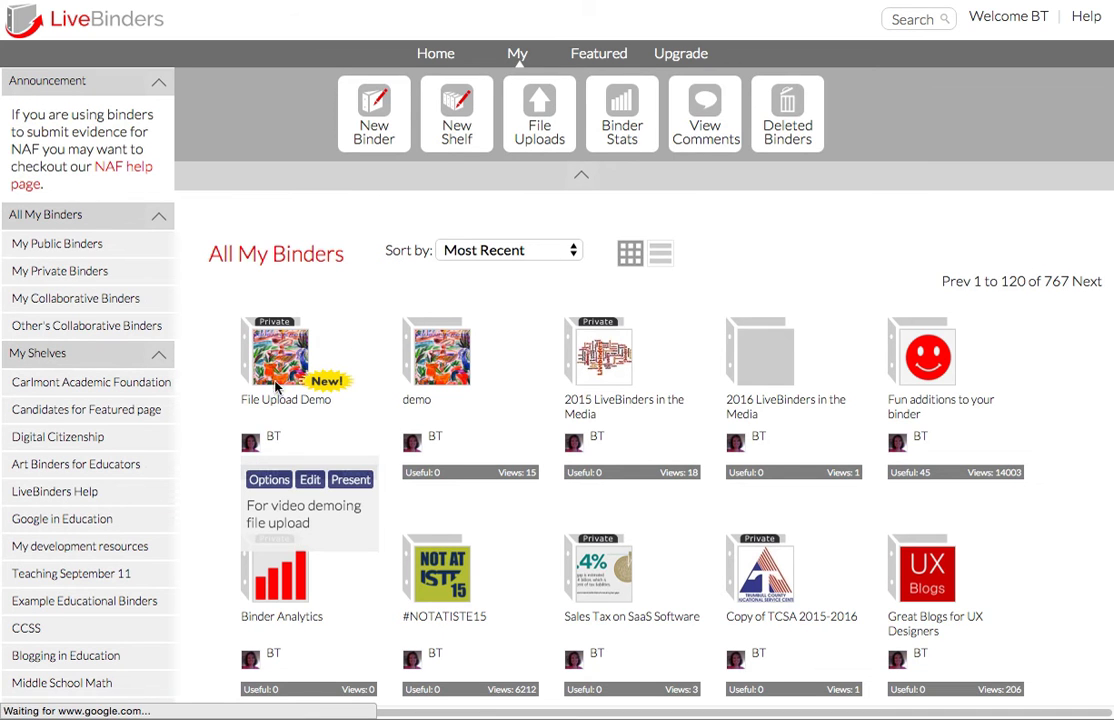
{"action": "left_click", "coordinate": [310, 480]}
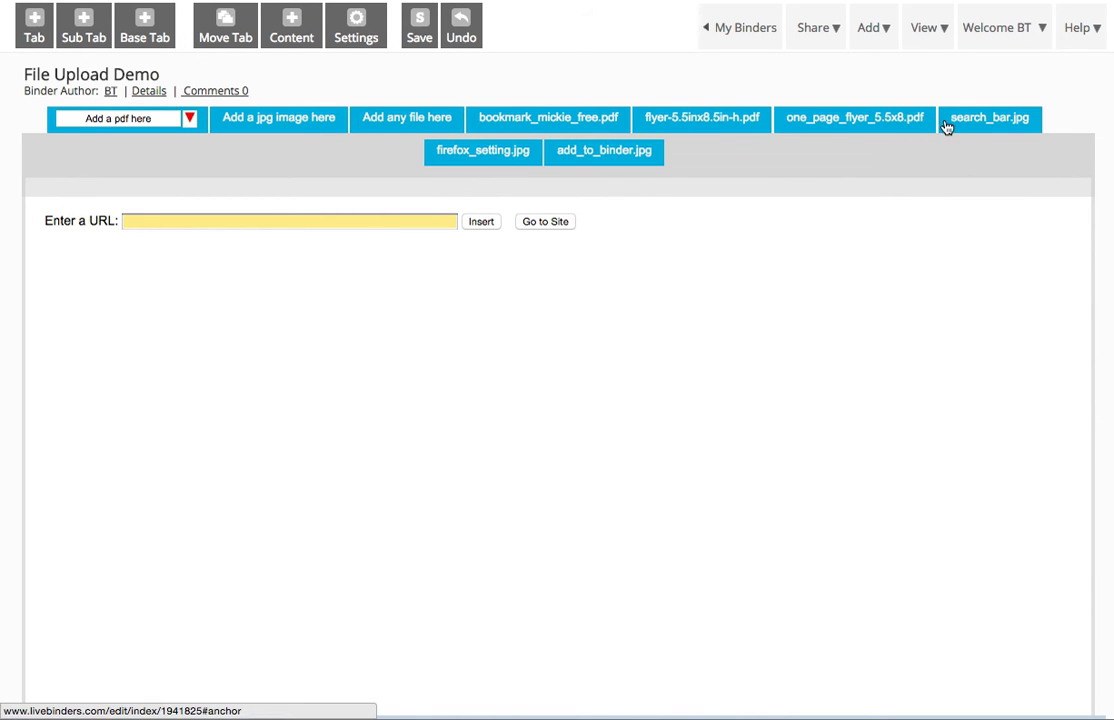
{"action": "left_click", "coordinate": [979, 120]}
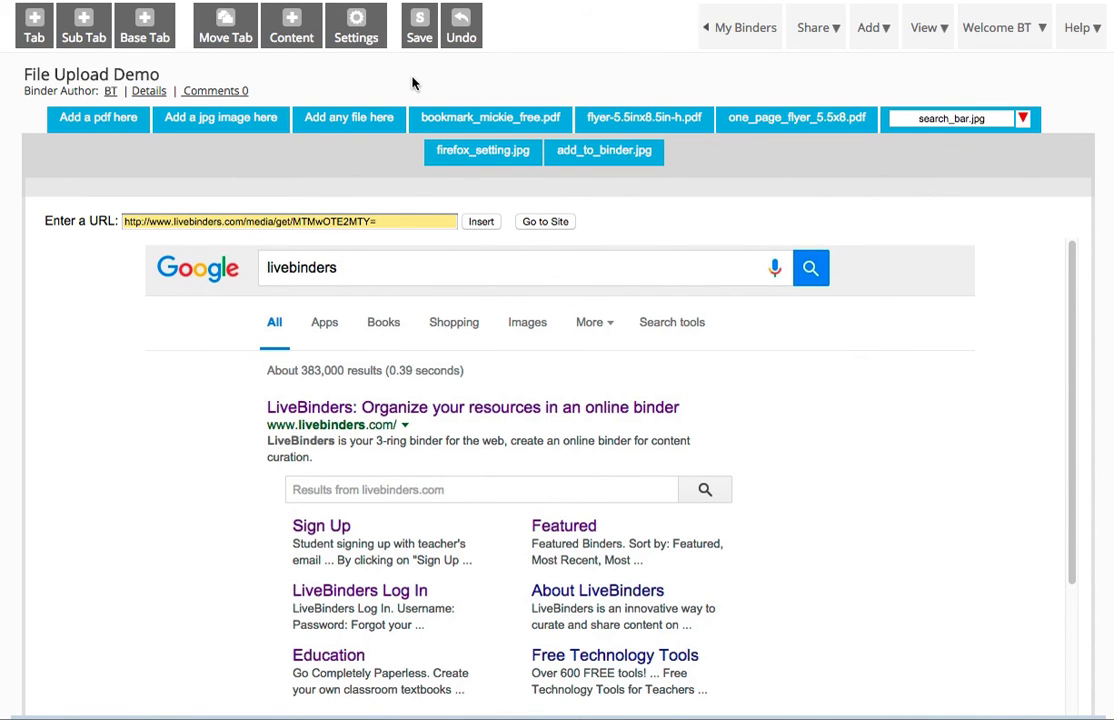
Fill the "Add a pdf here" tab with bookmark_mickie_free.pdf from the previously uploaded files
{"action": "left_click", "coordinate": [110, 120]}
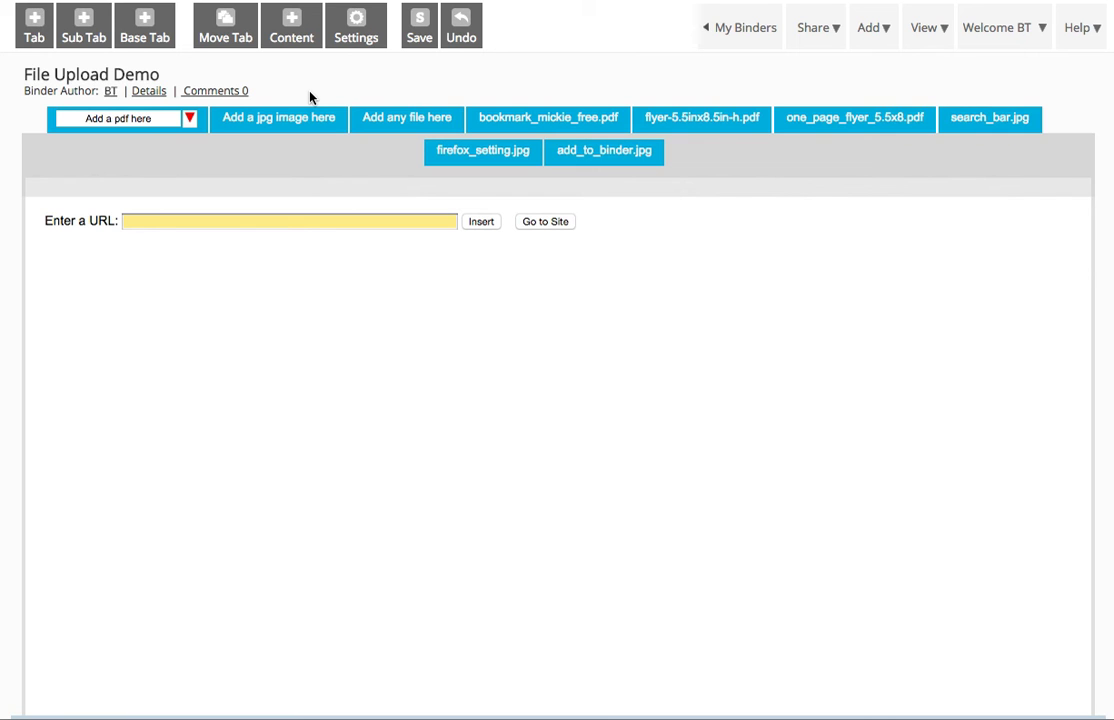
{"action": "left_click", "coordinate": [290, 22]}
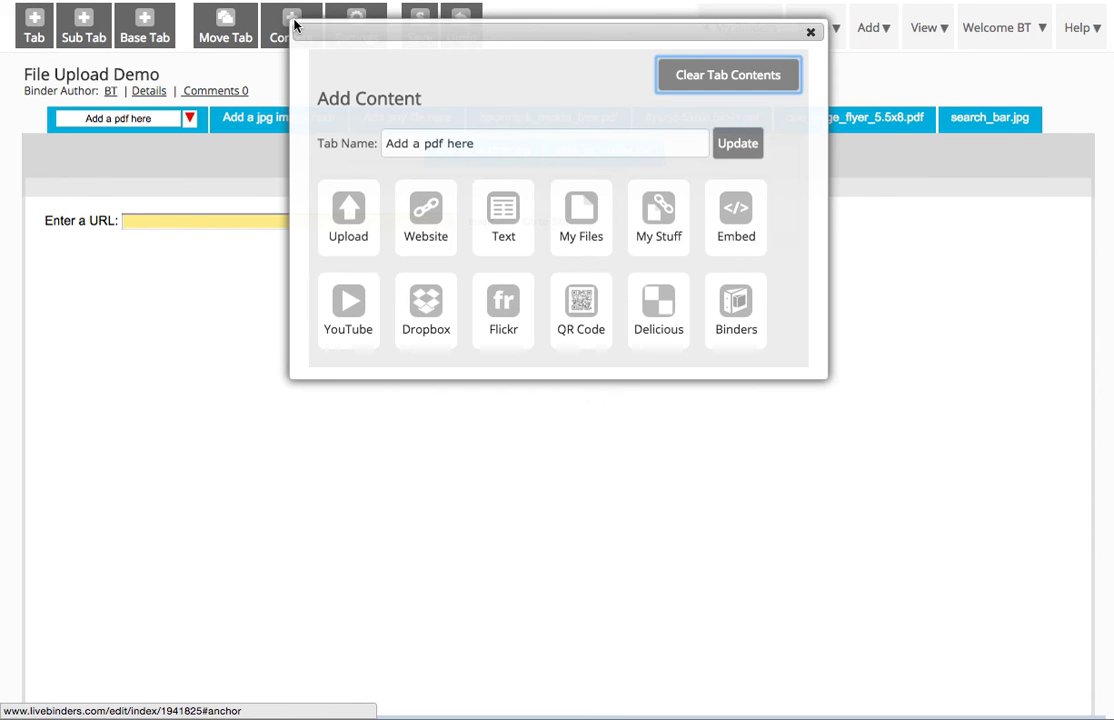
{"action": "left_click", "coordinate": [581, 208]}
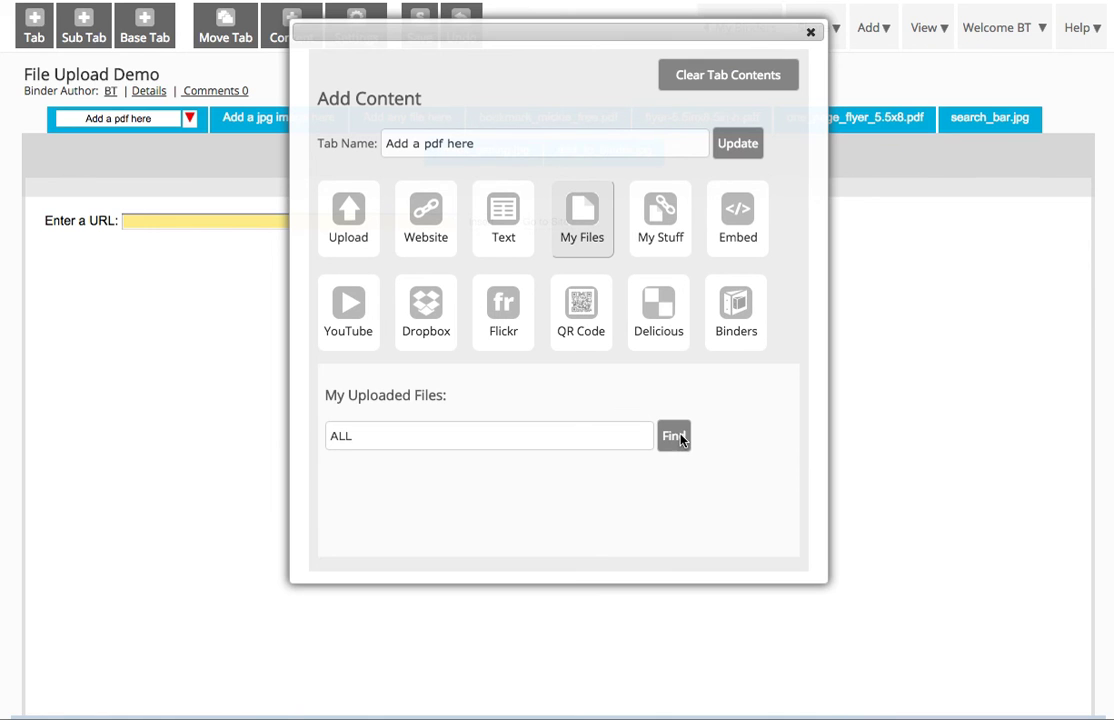
{"action": "left_click", "coordinate": [678, 438]}
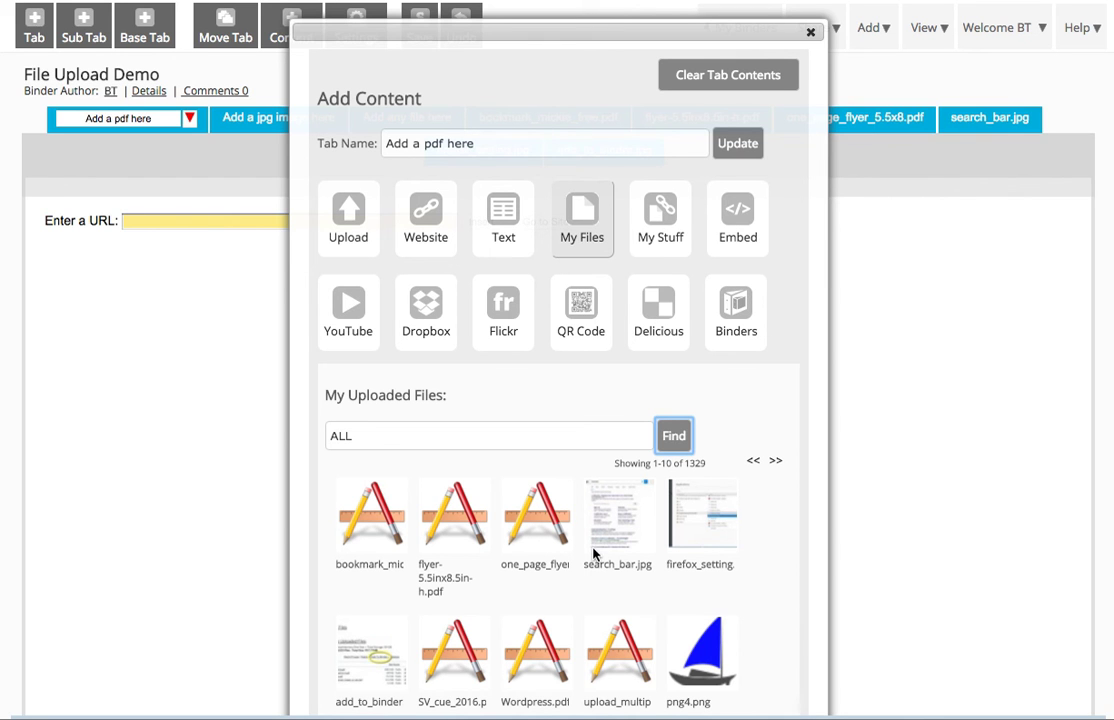
{"action": "left_click", "coordinate": [372, 540]}
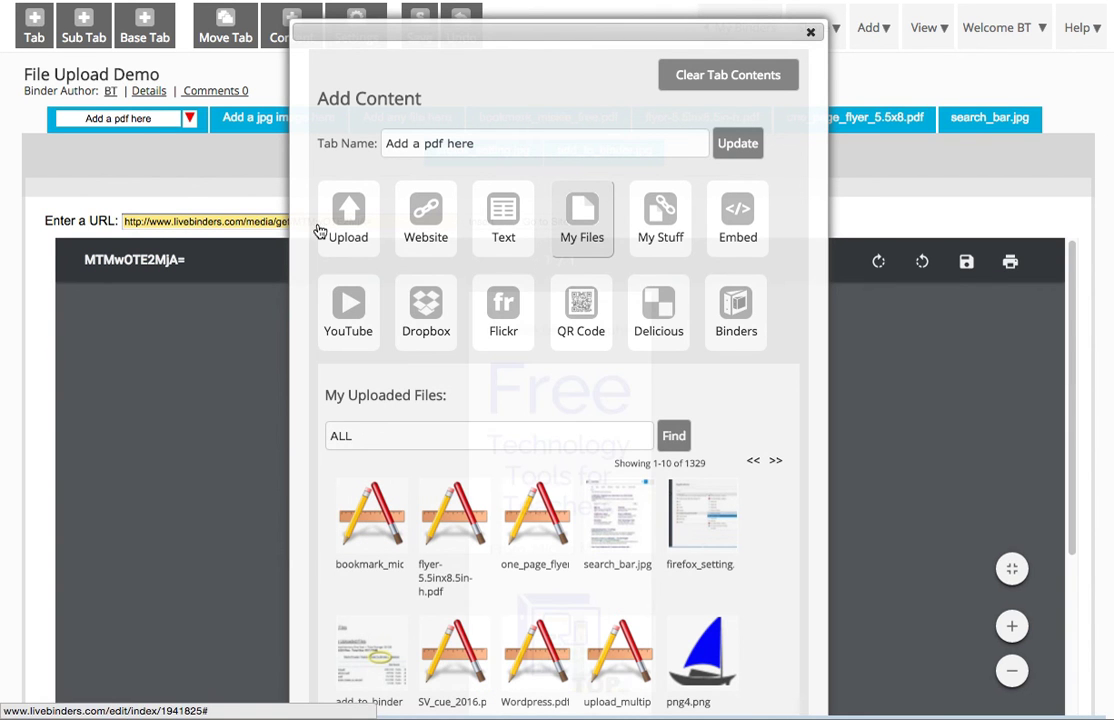
Fill the "Add a jpg image here" tab with the uploaded firefox_setting.jpg and close the content dialog
{"action": "left_click", "coordinate": [259, 119]}
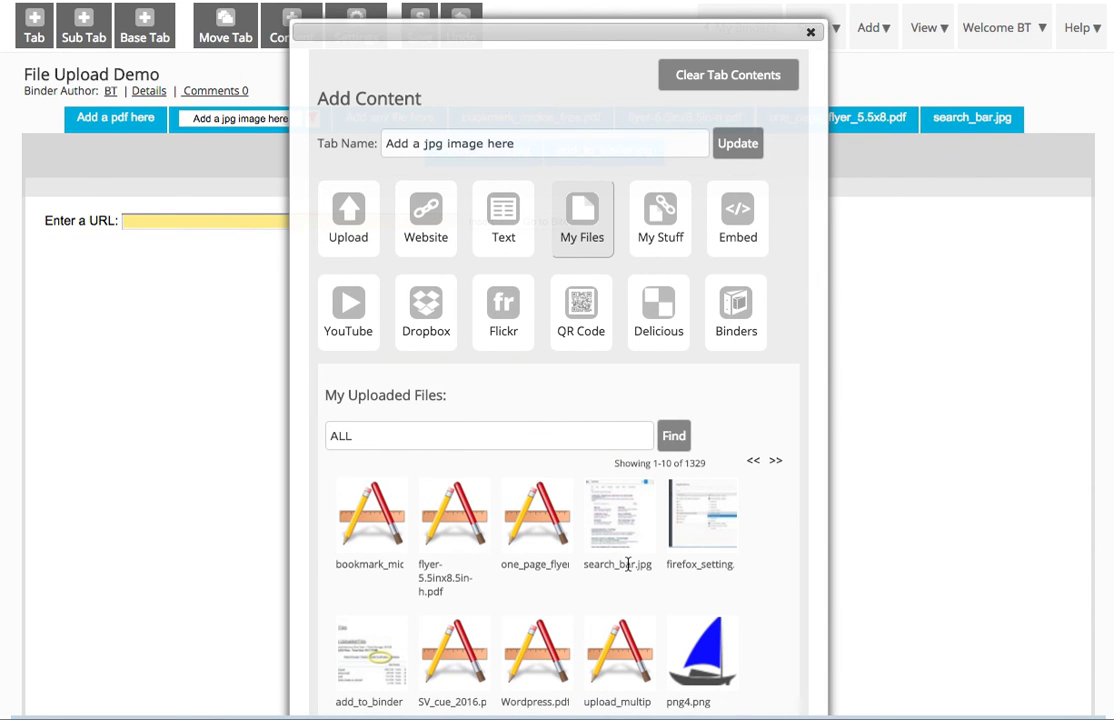
{"action": "left_click", "coordinate": [728, 541]}
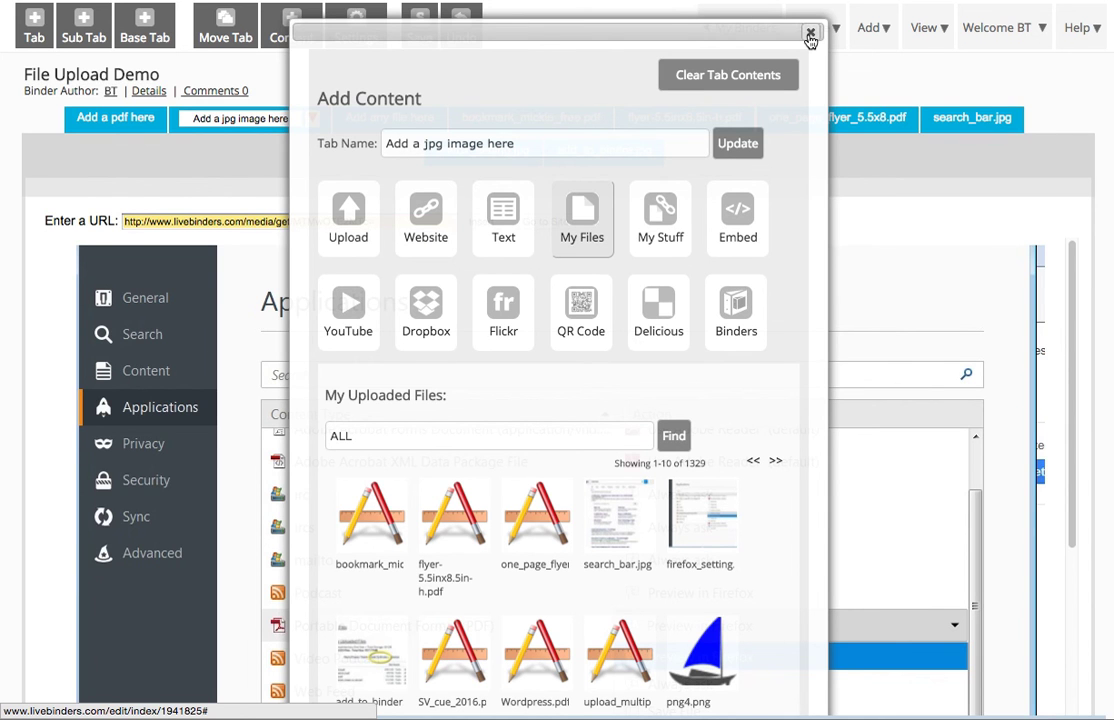
{"action": "left_click", "coordinate": [810, 38]}
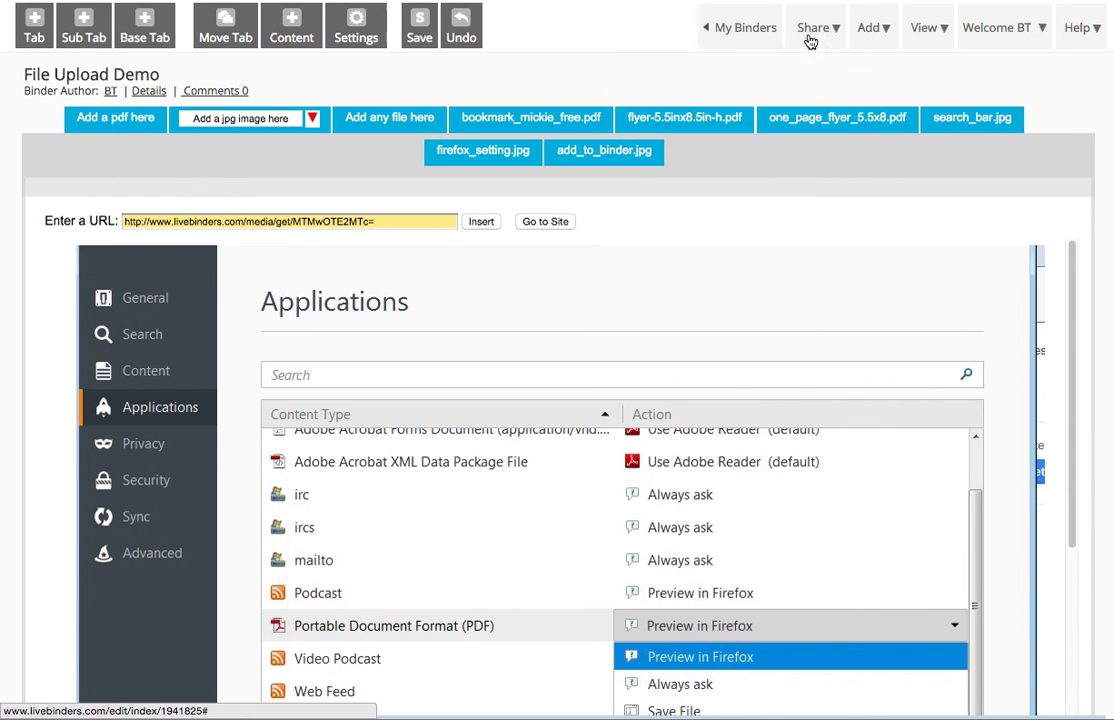
Add a new main tab after the jpg image tab and give it the 1 Column Text layout
{"action": "left_click", "coordinate": [34, 22]}
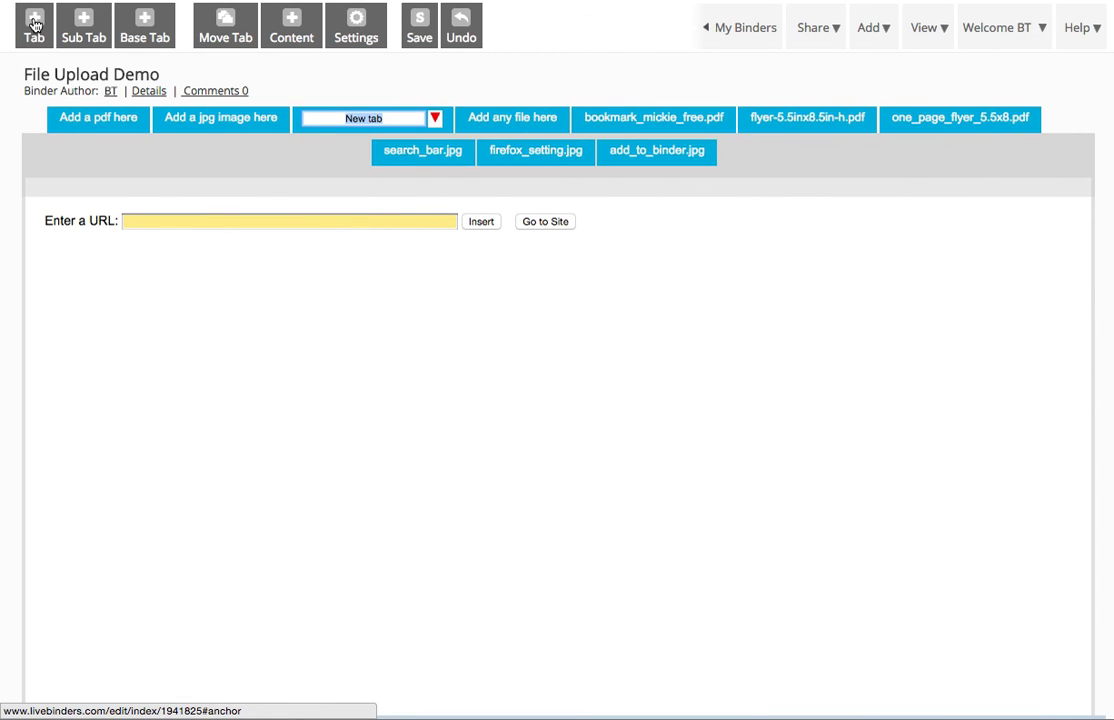
{"action": "left_click", "coordinate": [292, 23]}
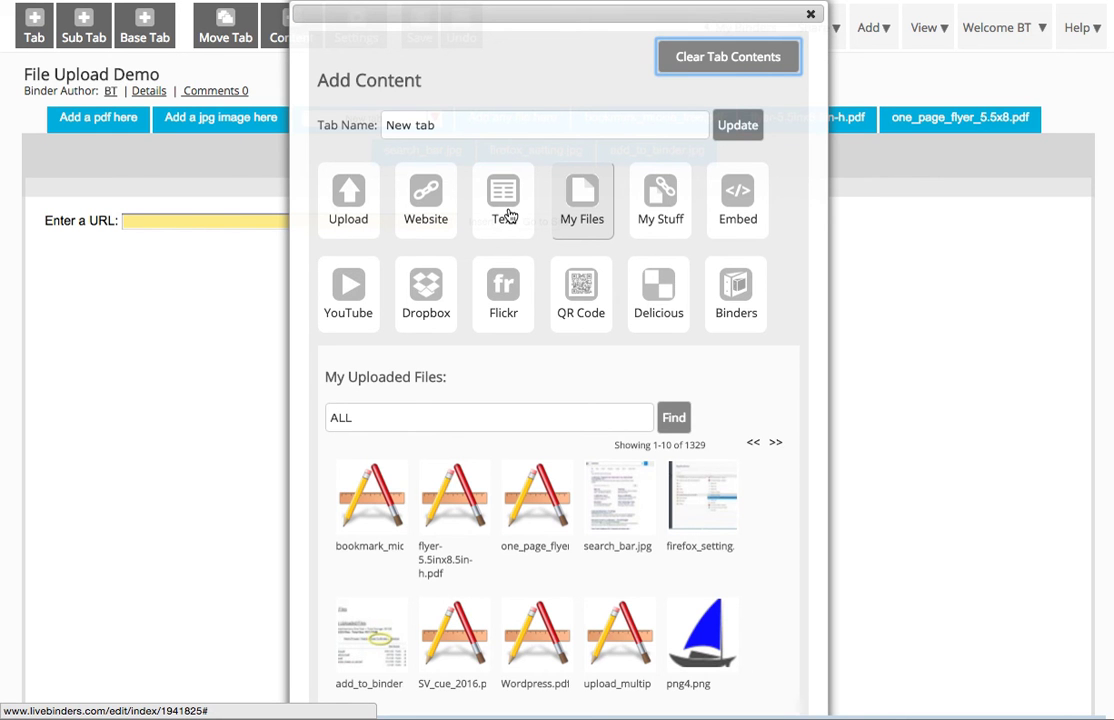
{"action": "left_click", "coordinate": [508, 202]}
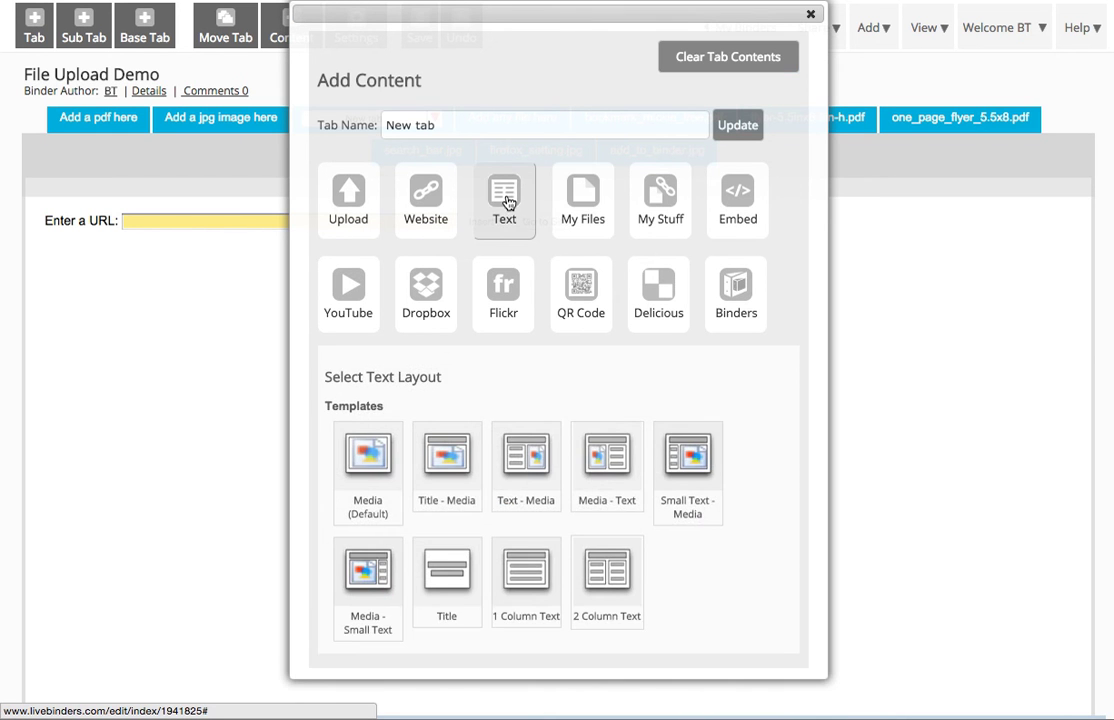
{"action": "left_click", "coordinate": [527, 572]}
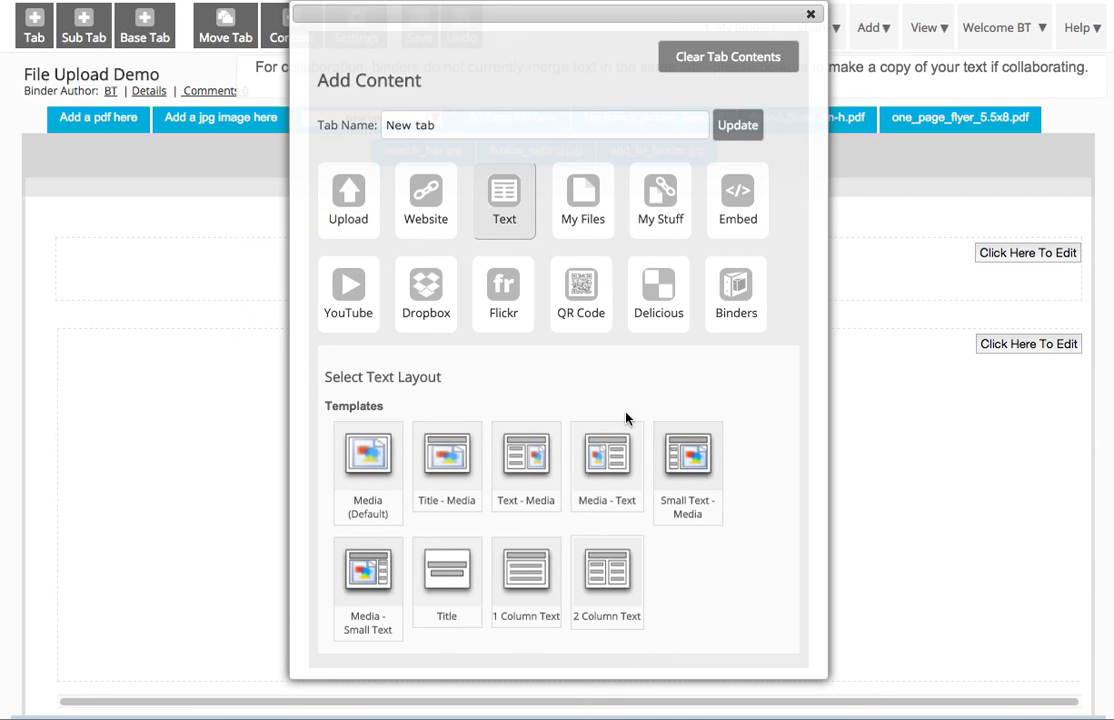
Insert links to the uploaded bookmark_mickie_free.pdf, flyer-5.5inx8.5in-h.pdf, one_page_flyer_5.5x8.pdf and search_bar.jpg into the new tab's text area
{"action": "left_click", "coordinate": [587, 214]}
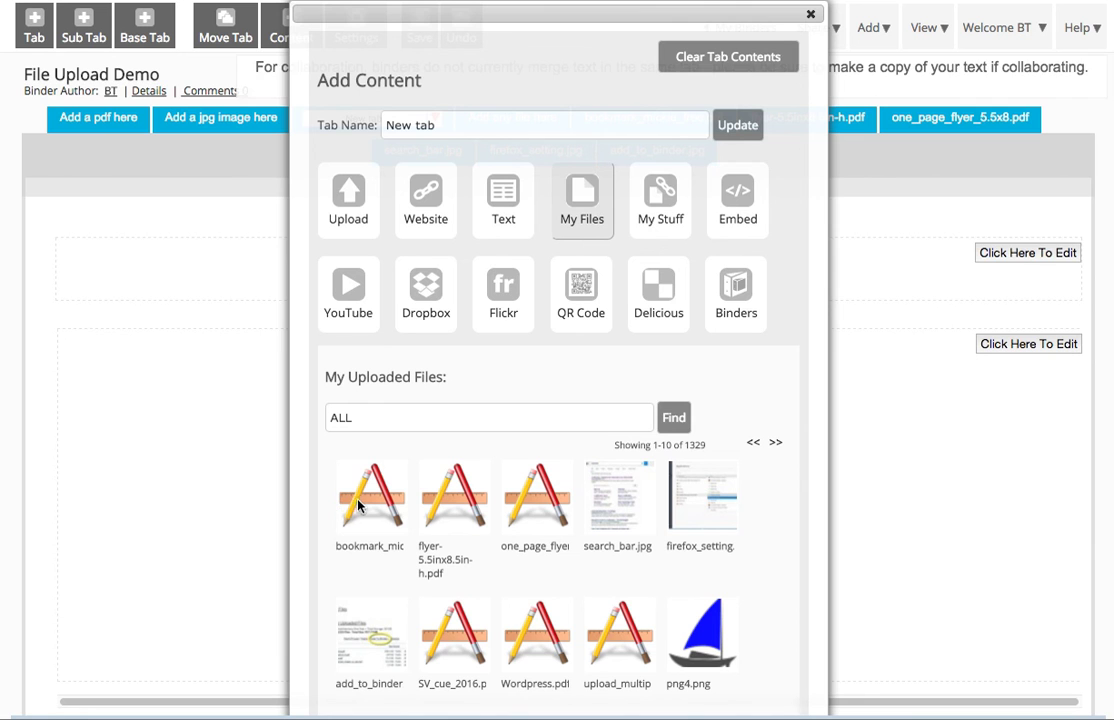
{"action": "left_click", "coordinate": [356, 507]}
{"action": "left_click", "coordinate": [445, 510]}
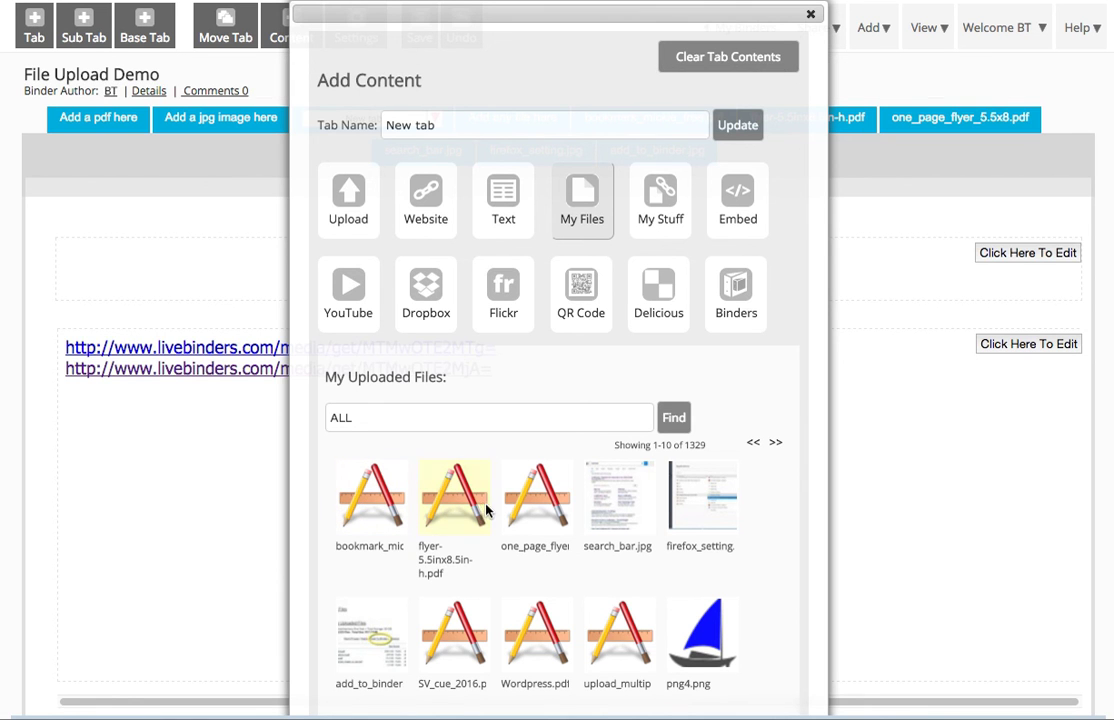
{"action": "left_click", "coordinate": [531, 515]}
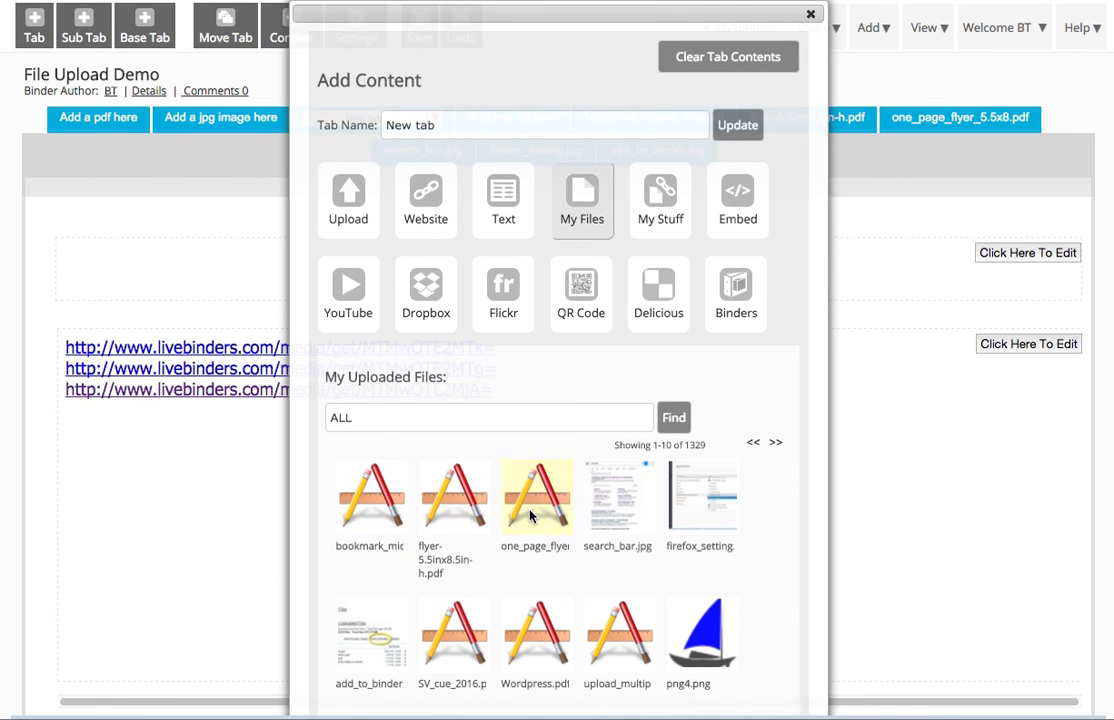
{"action": "left_click", "coordinate": [606, 514]}
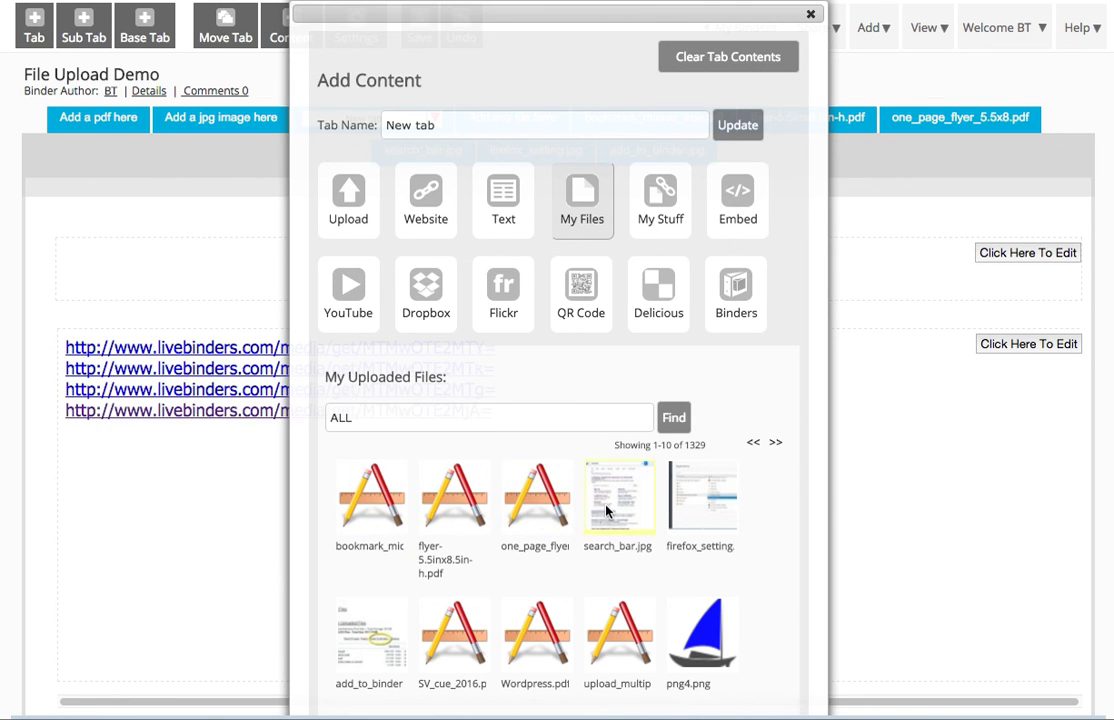
Close the content dialog and change the display text of the first file link in the new tab's text area to "Document 1"
{"action": "left_click", "coordinate": [813, 16]}
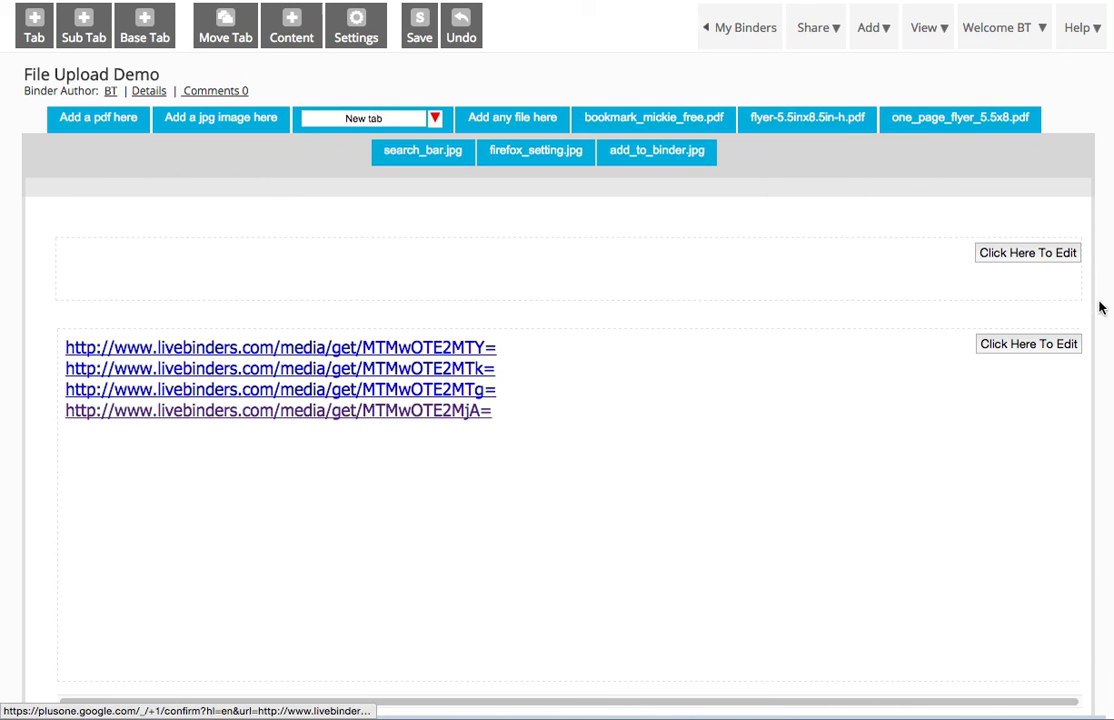
{"action": "left_click", "coordinate": [1027, 345]}
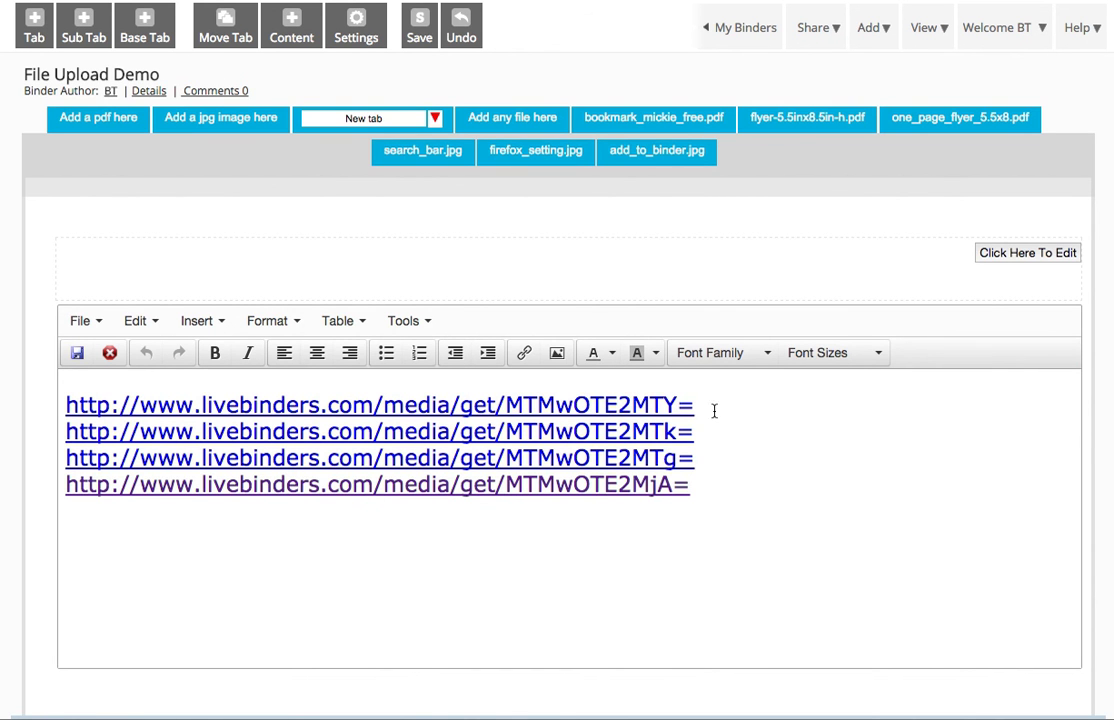
{"action": "left_click_drag", "start_coordinate": [714, 410], "coordinate": [62, 400]}
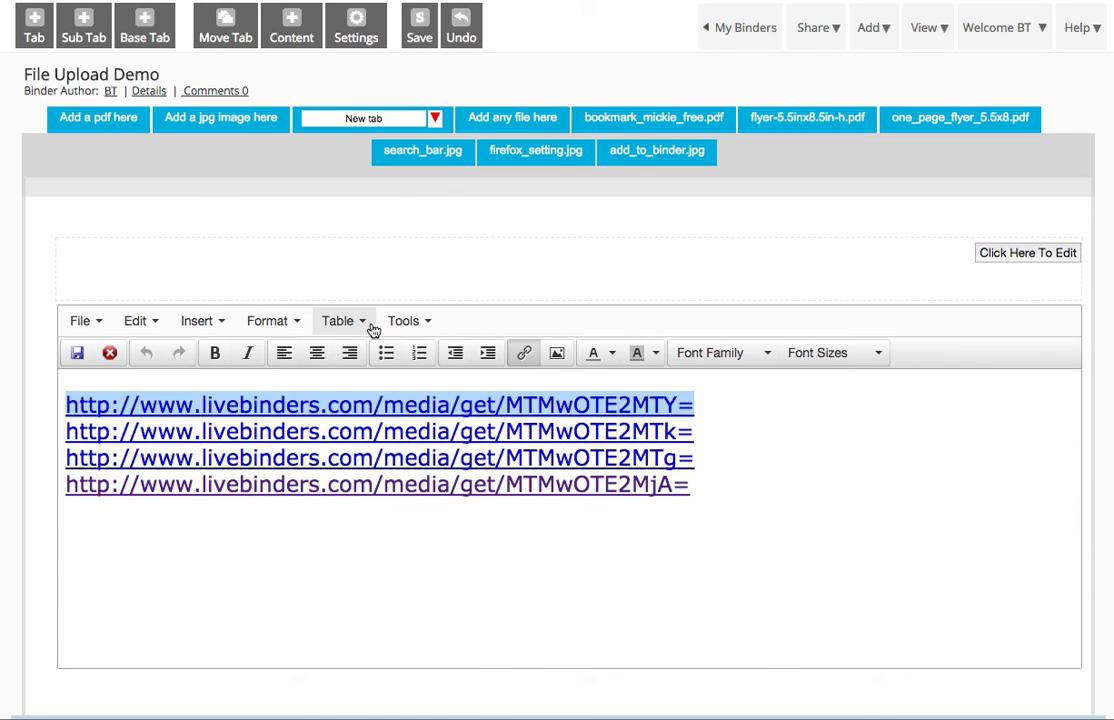
{"action": "left_click", "coordinate": [525, 354]}
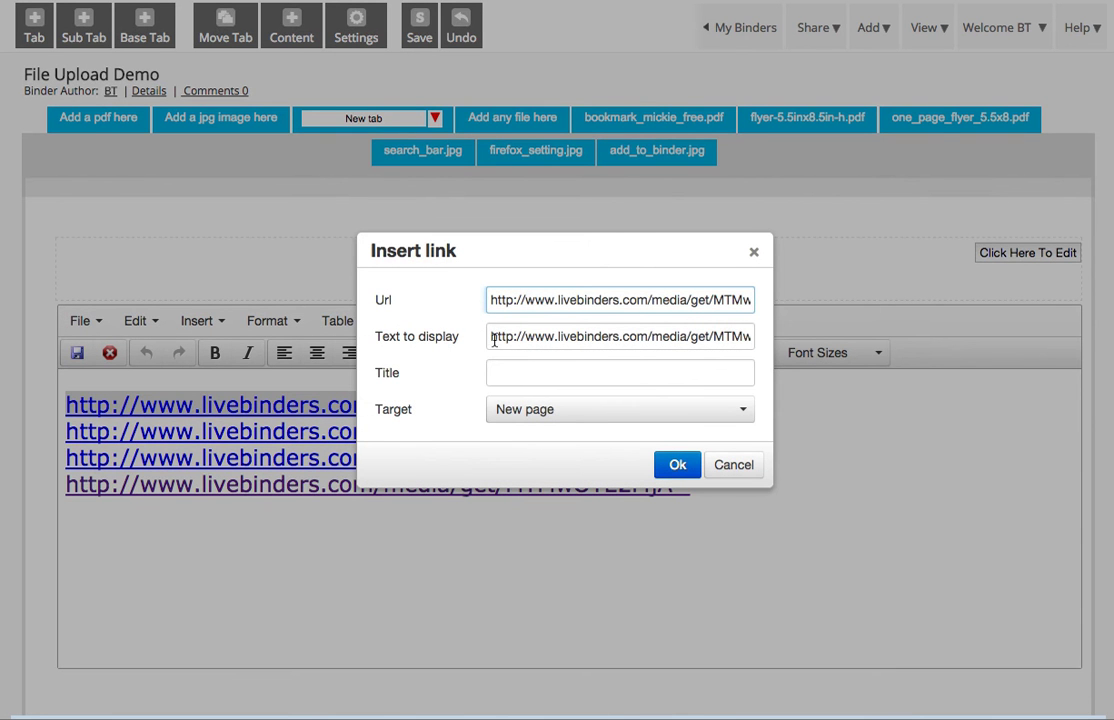
{"action": "left_click_drag", "start_coordinate": [494, 340], "coordinate": [915, 340]}
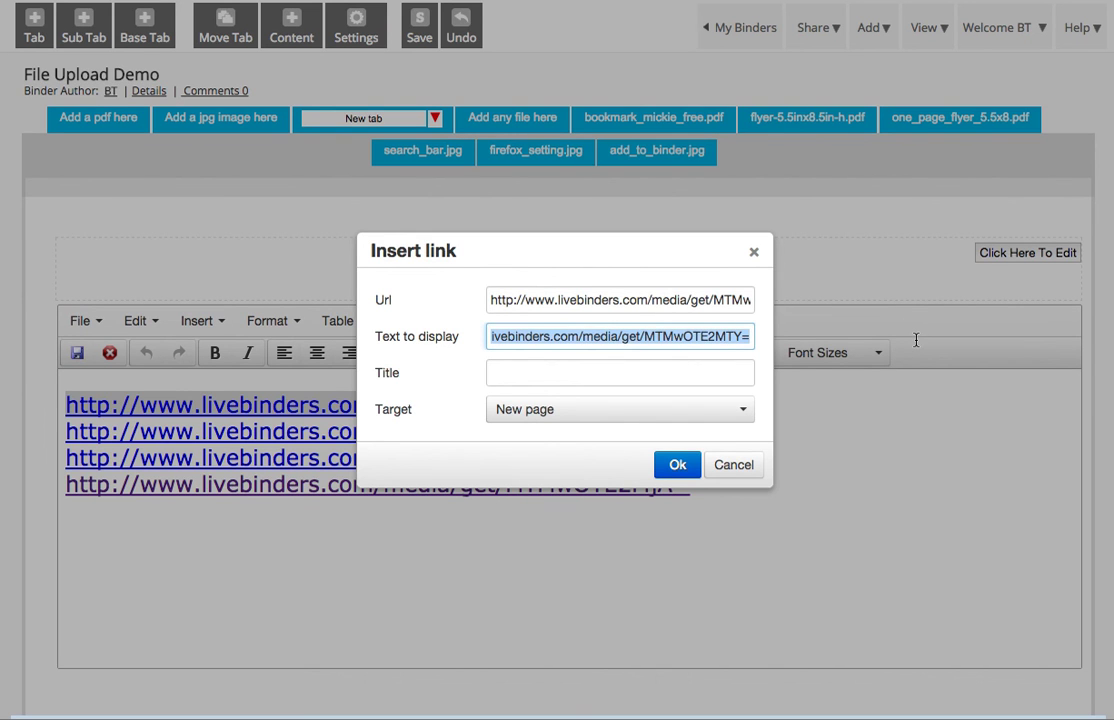
{"action": "type", "text": "Document 1"}
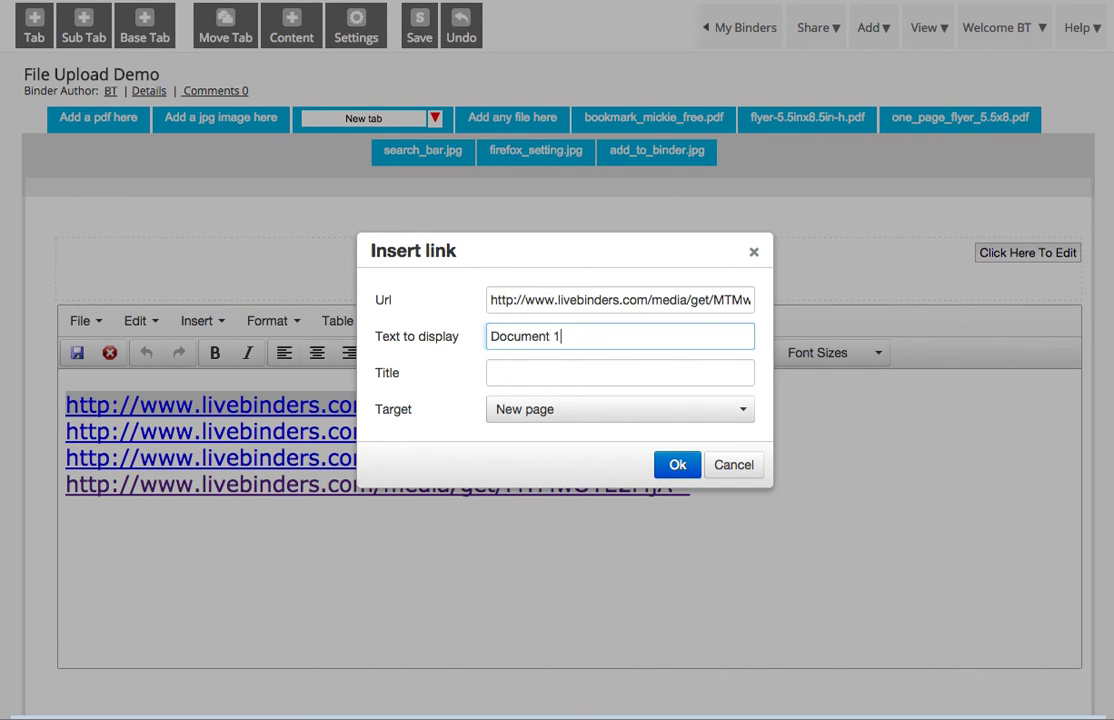
{"action": "left_click", "coordinate": [677, 465]}
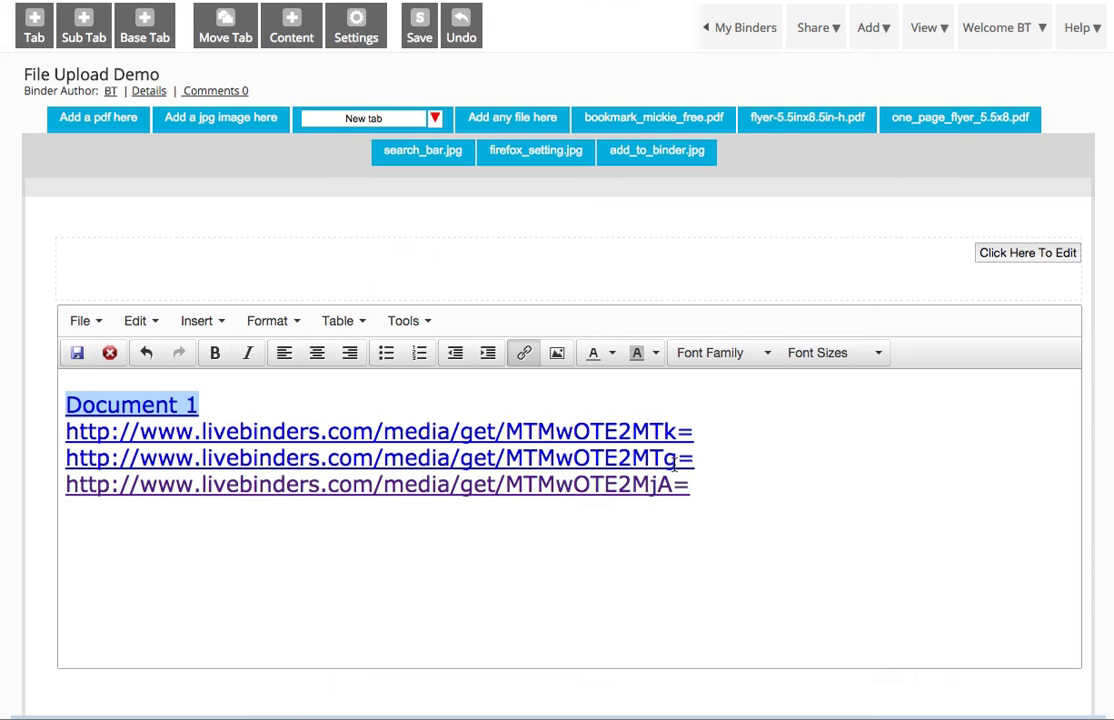
{"action": "left_click", "coordinate": [648, 405]}
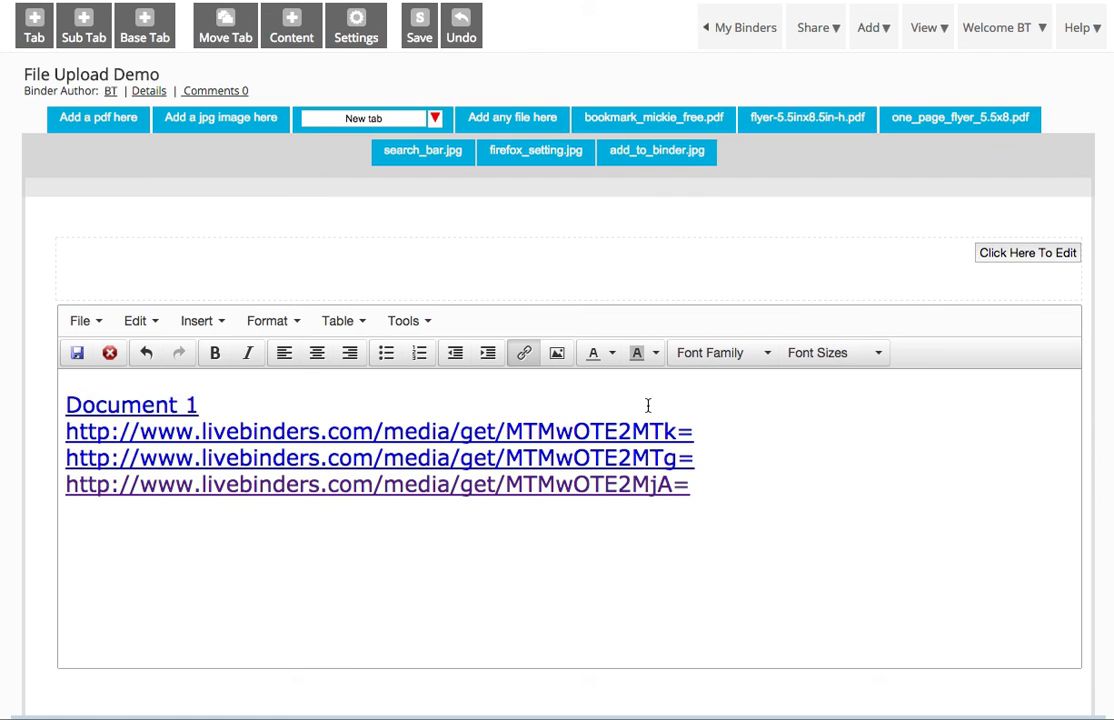